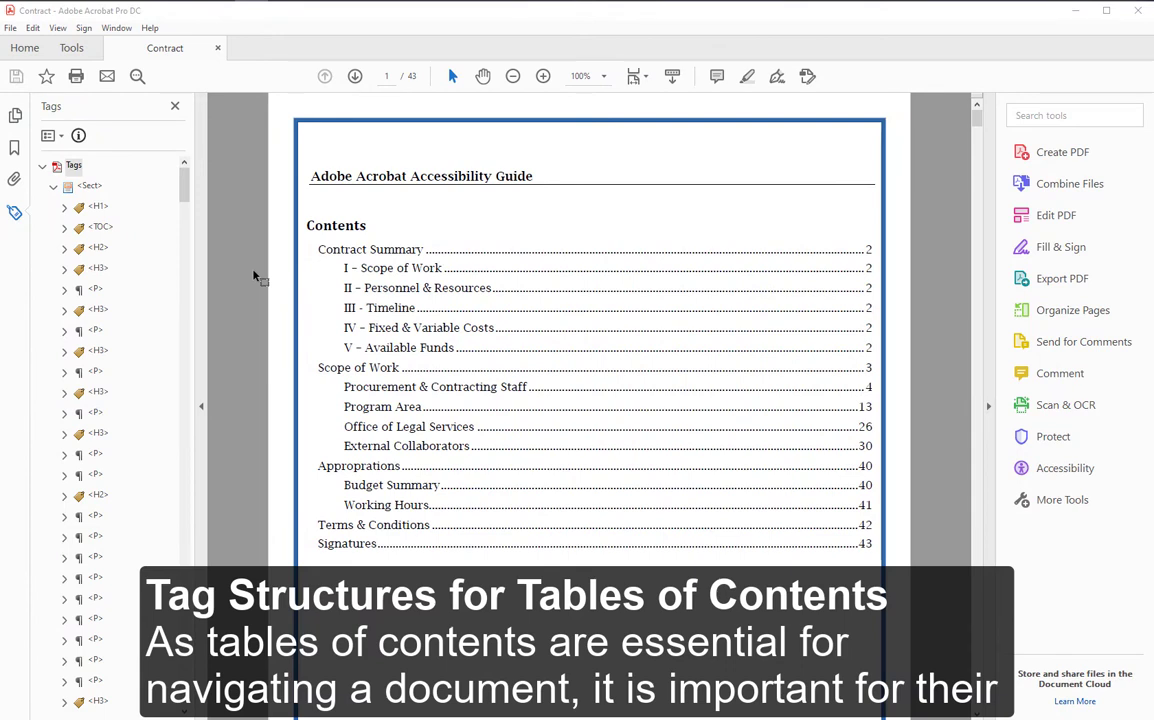
- Expand the TOC tag and select it to highlight the whole contents listing
scroll(254, 277, down, 2)
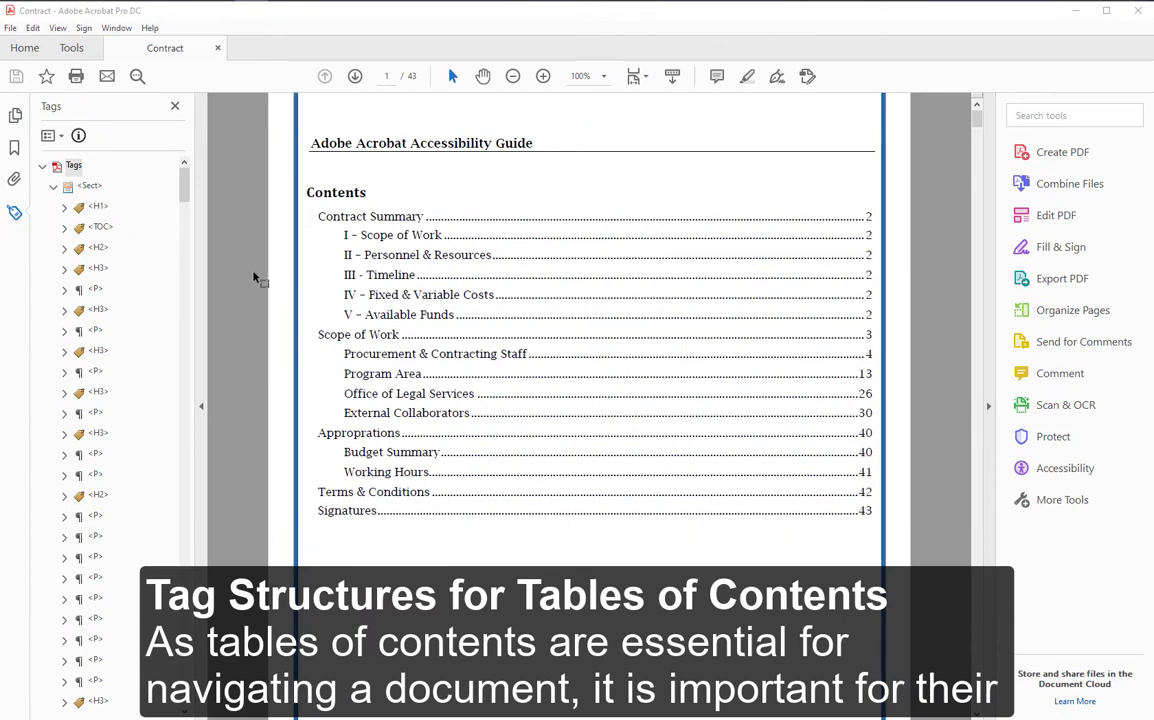
scroll(254, 277, up, 2)
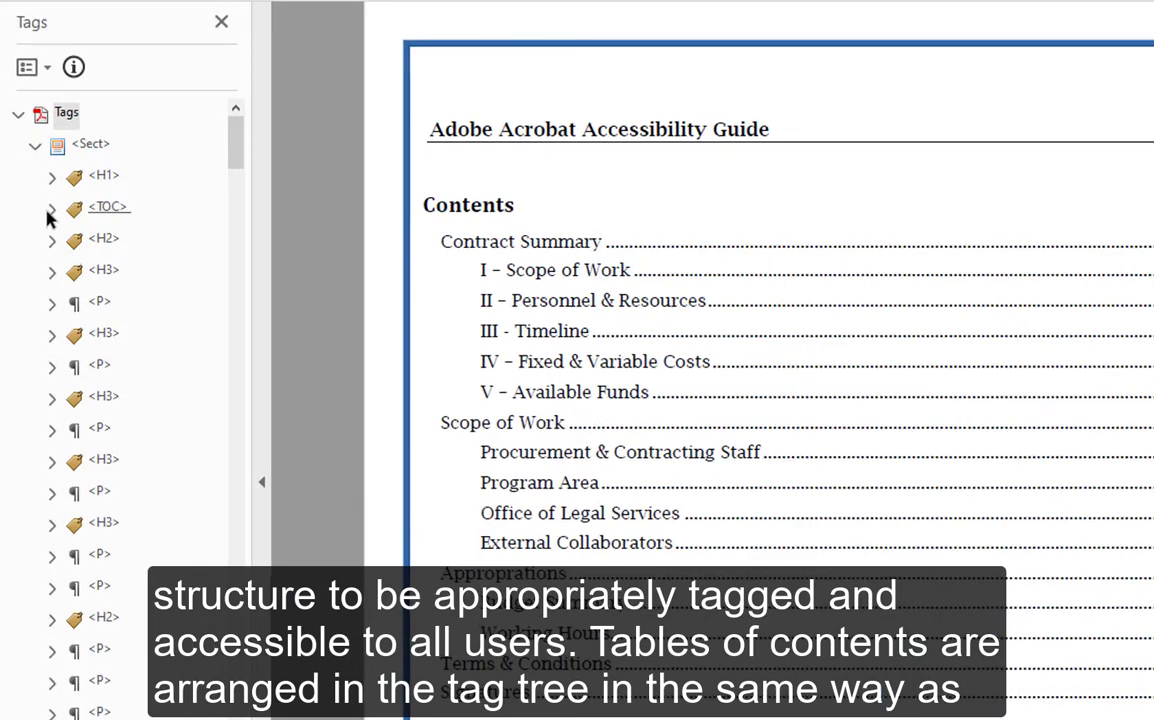
click(64, 227)
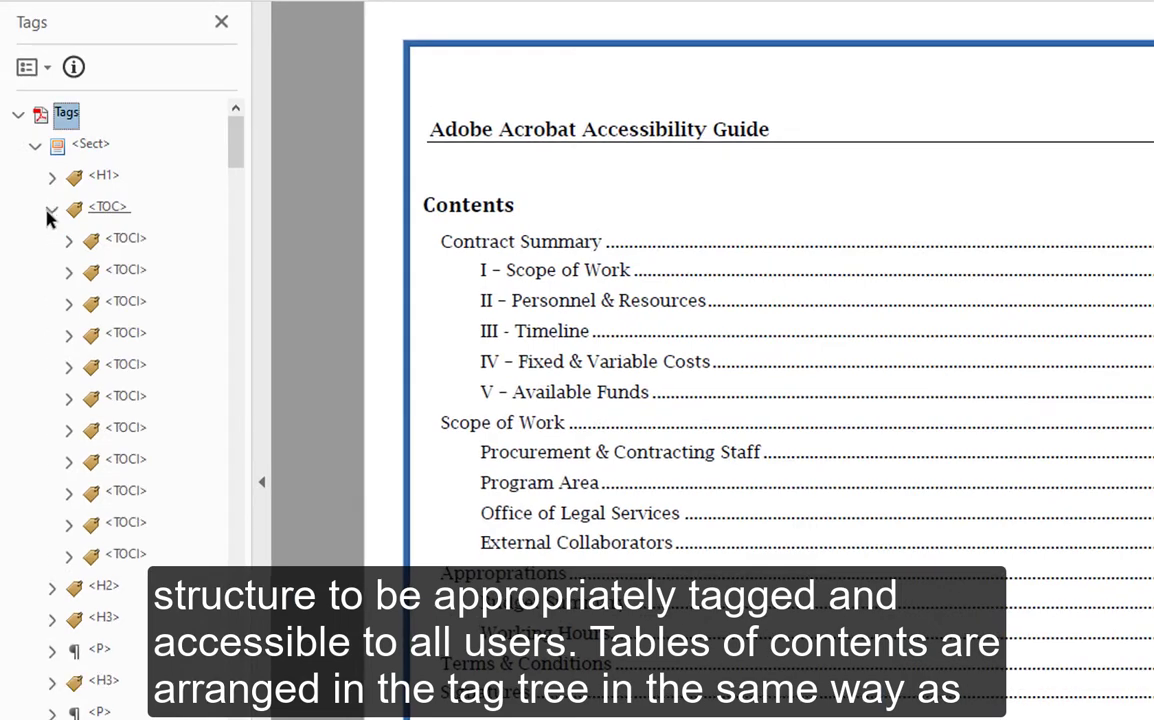
click(112, 212)
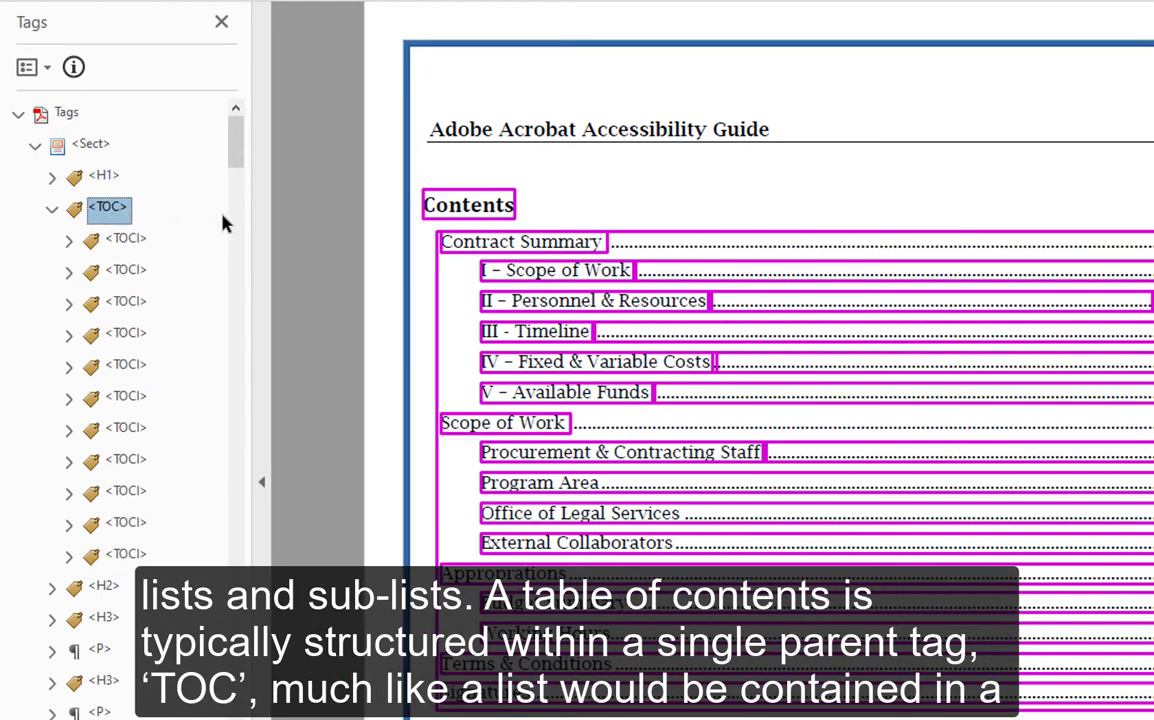
- Check each TOCI item's highlighted text, ending on the Scope of Work TOCI
click(130, 240)
click(136, 276)
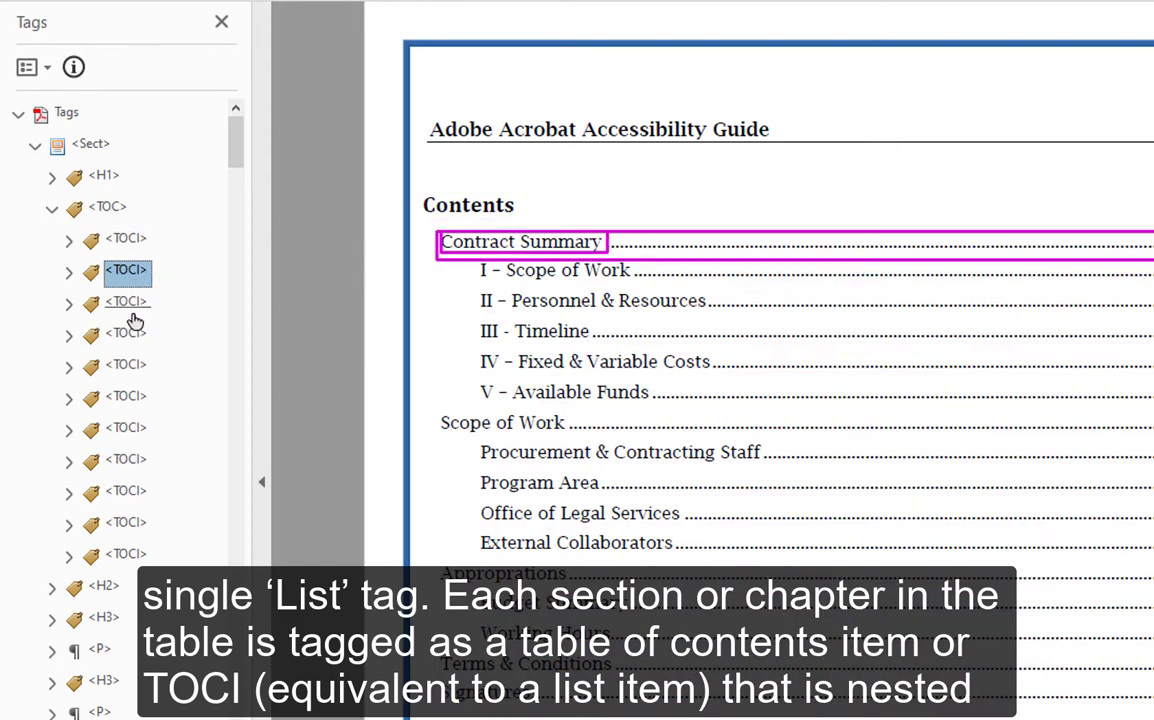
click(135, 306)
click(139, 340)
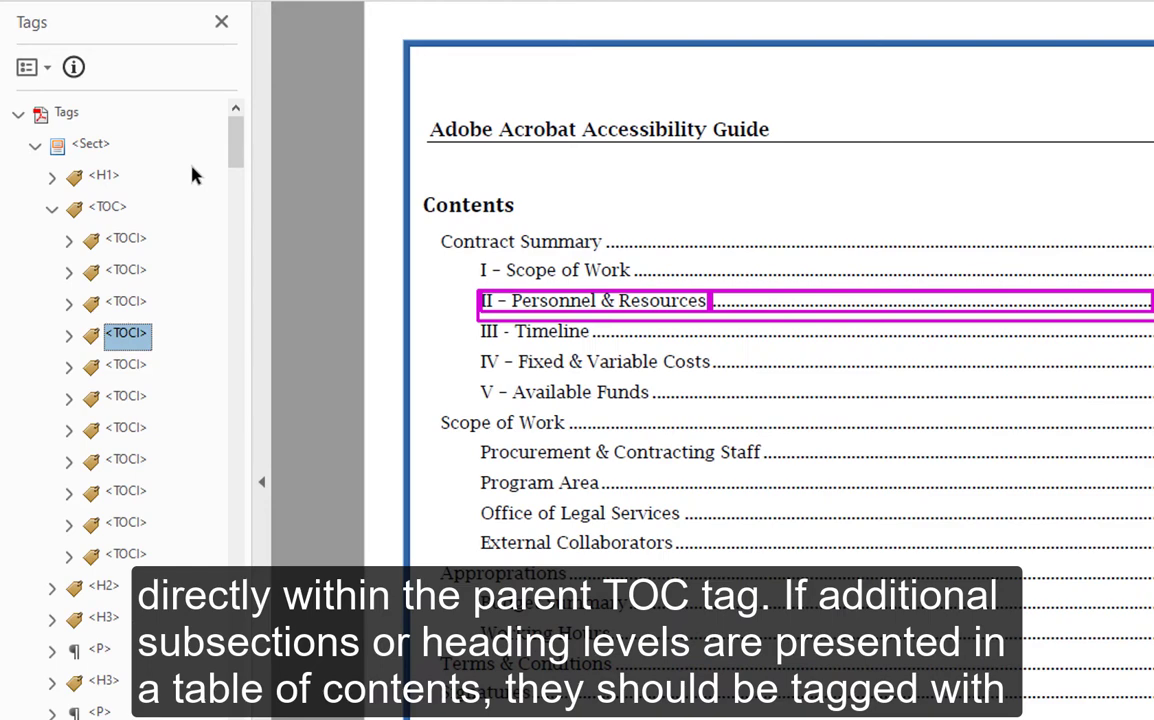
click(134, 458)
click(72, 264)
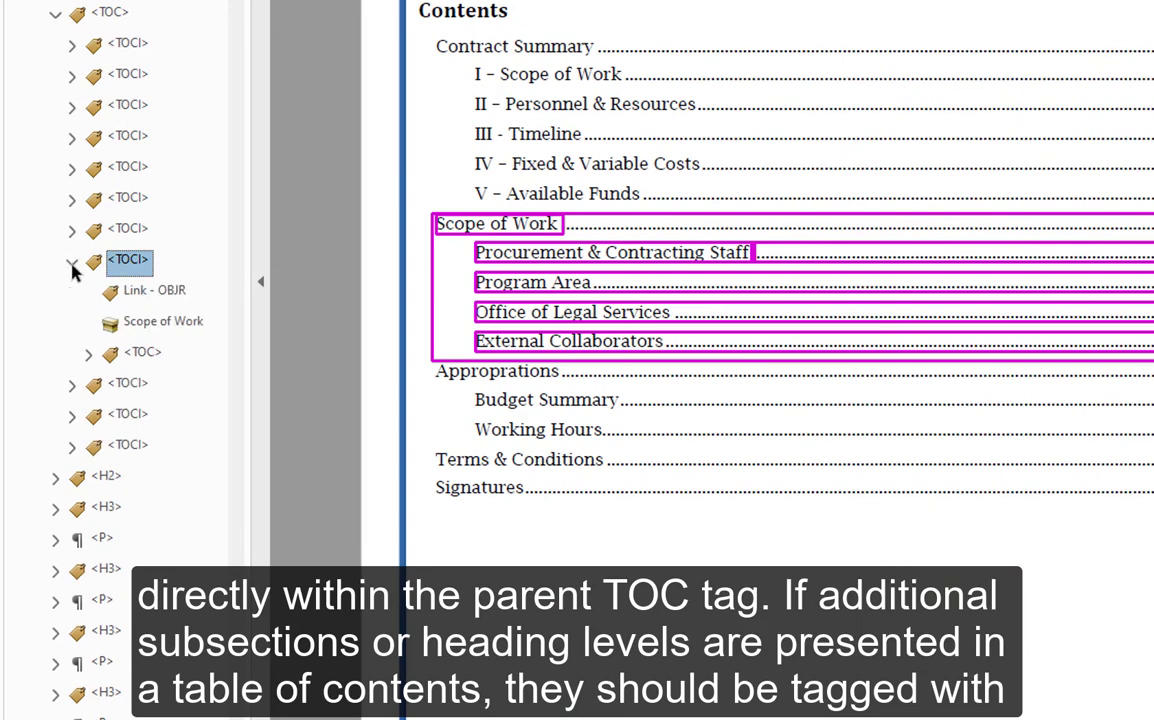
click(88, 353)
click(140, 354)
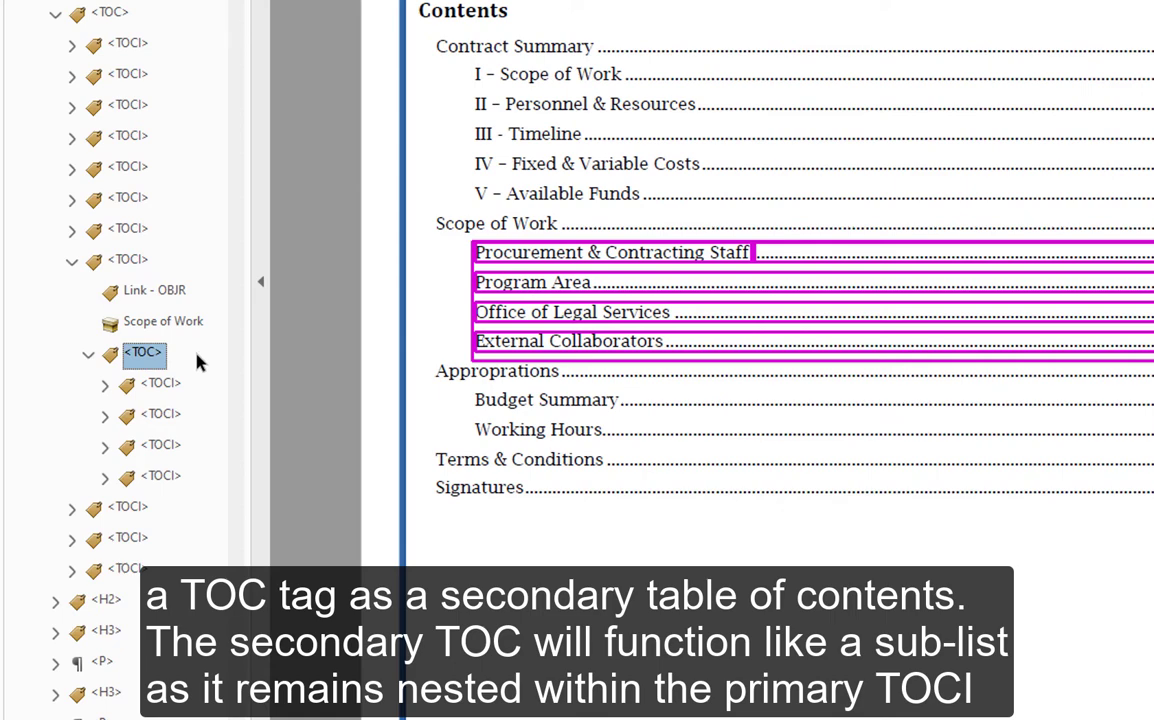
click(147, 259)
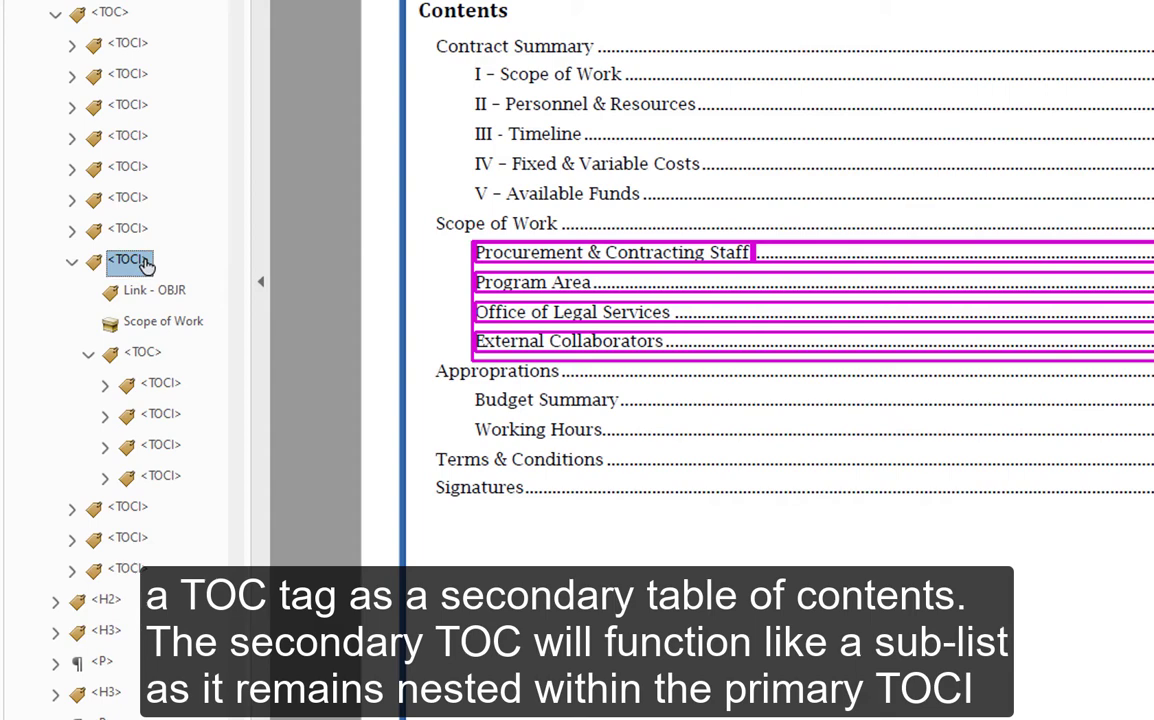
click(115, 13)
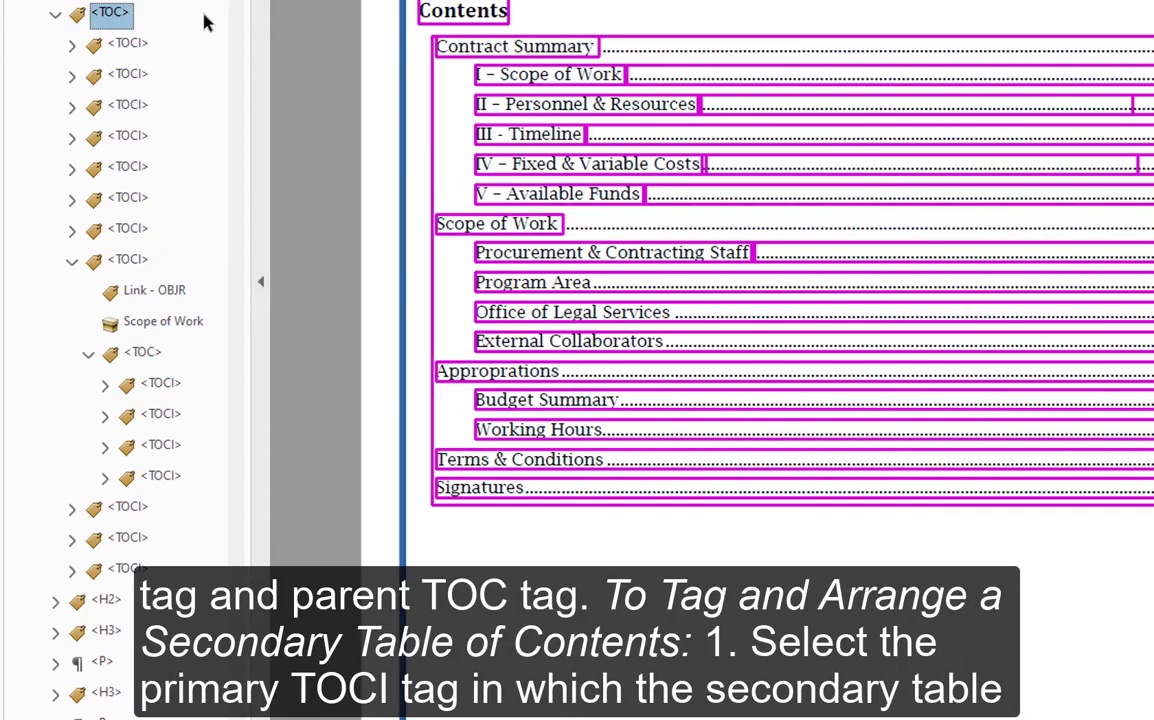
click(71, 262)
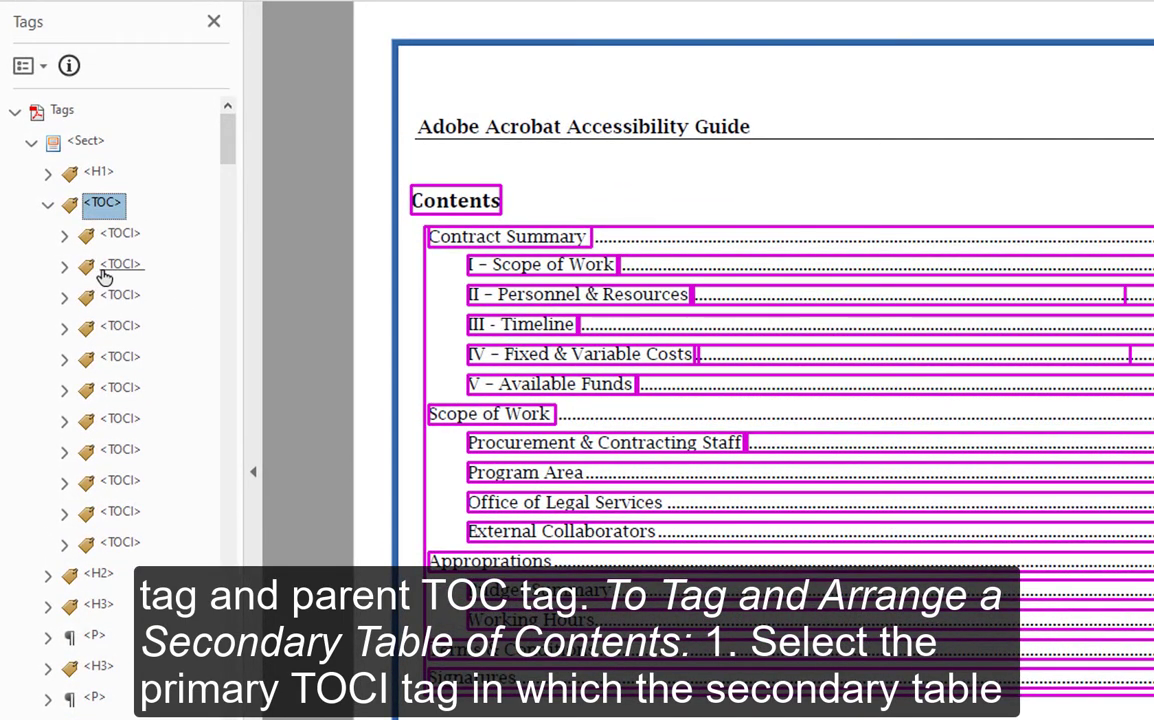
- Insert a new Table Of Contents tag after the Contract Summary TOCI using Options > New Tag
click(118, 265)
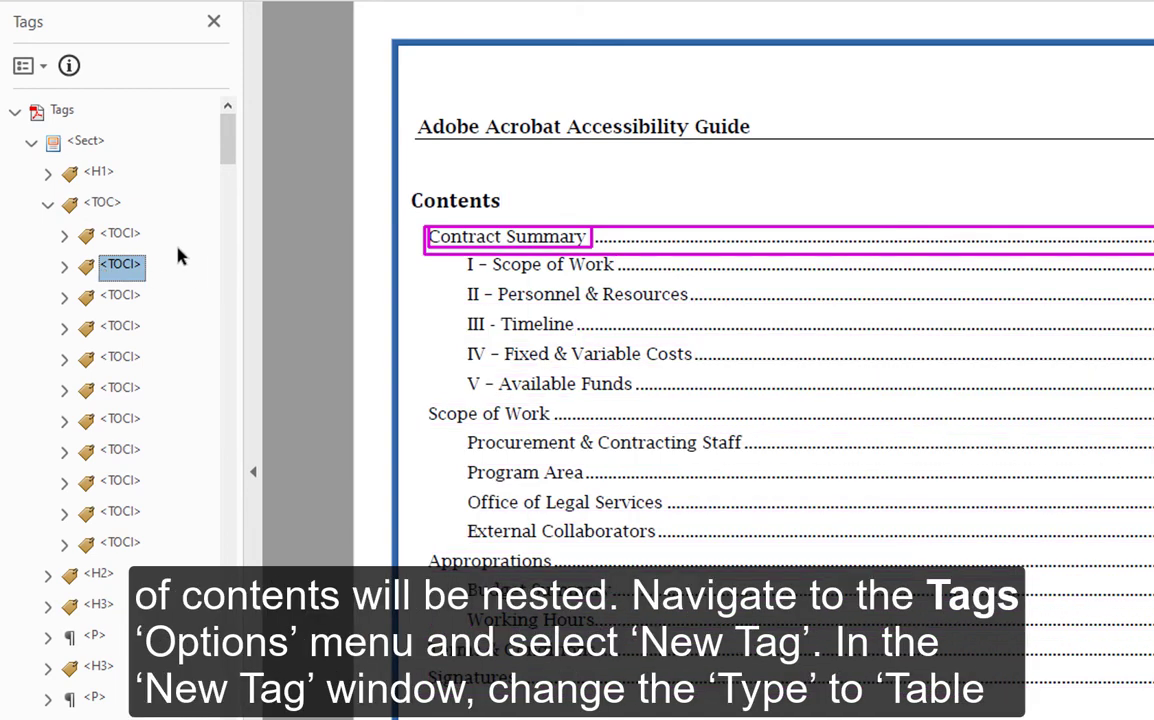
click(44, 67)
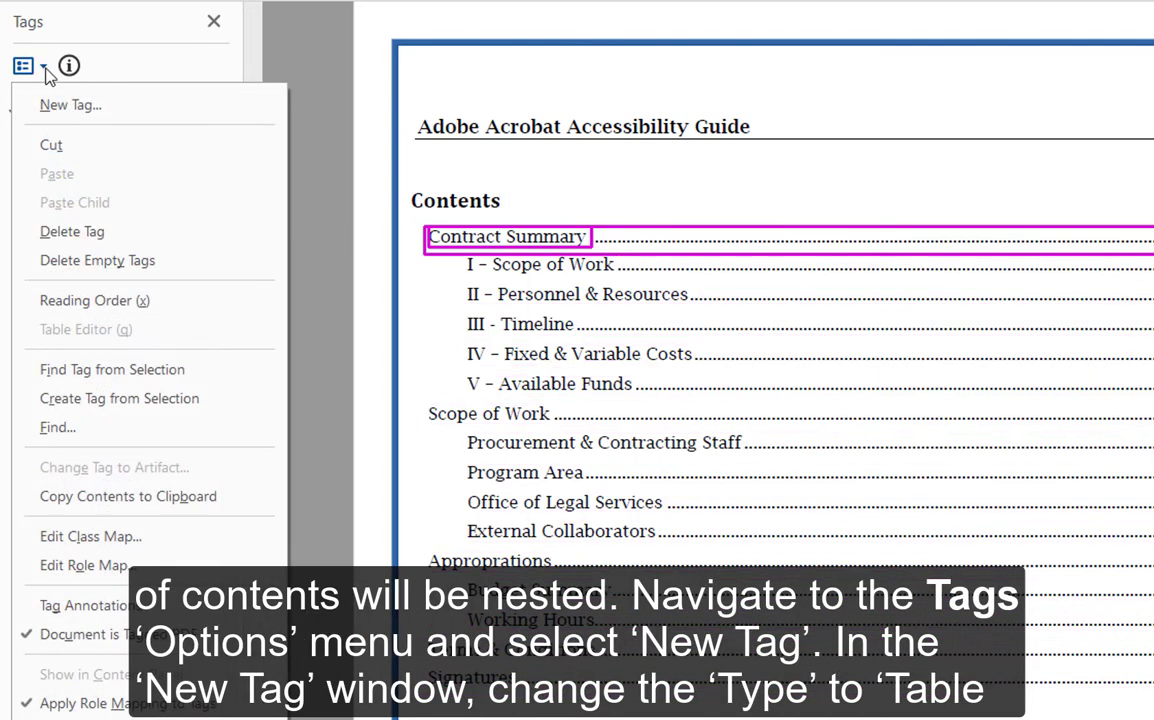
click(108, 113)
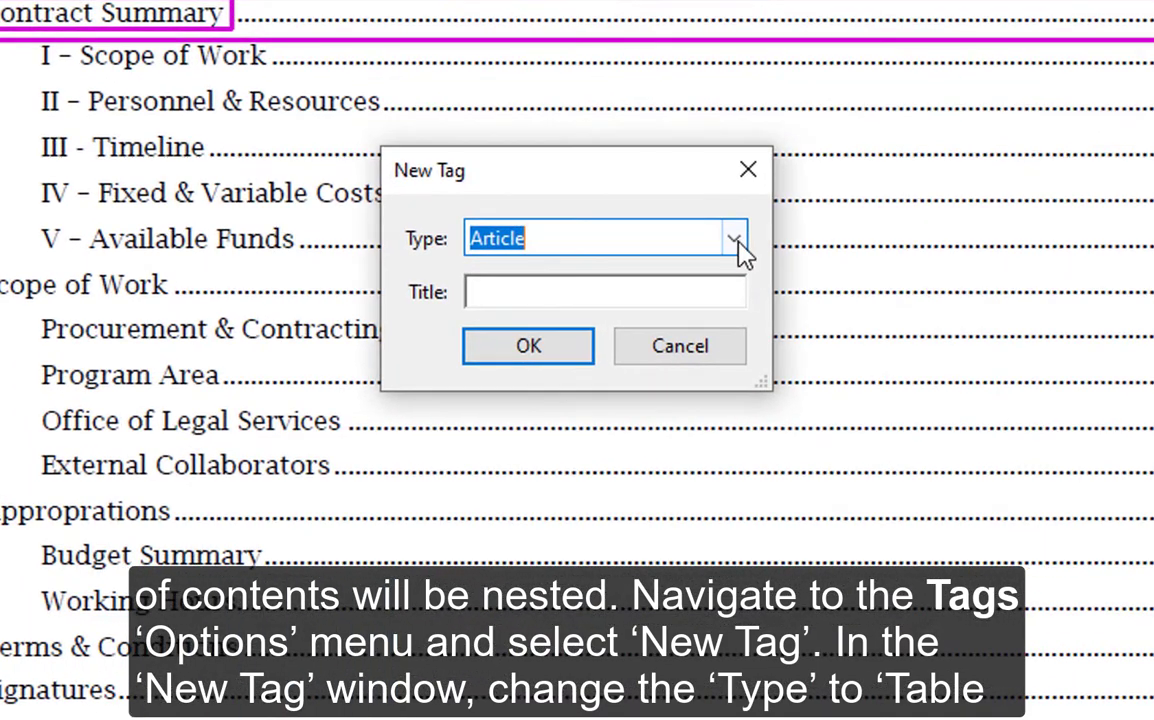
click(786, 280)
scroll(737, 360, down, 8)
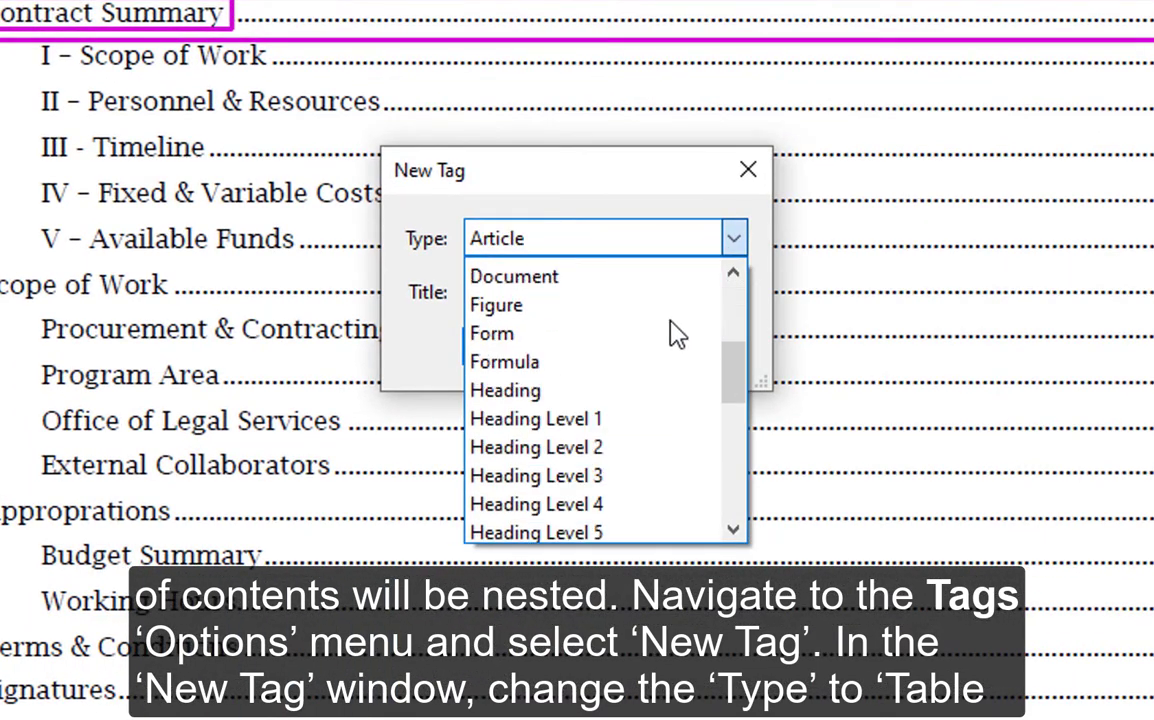
scroll(630, 420, down, 1)
click(610, 477)
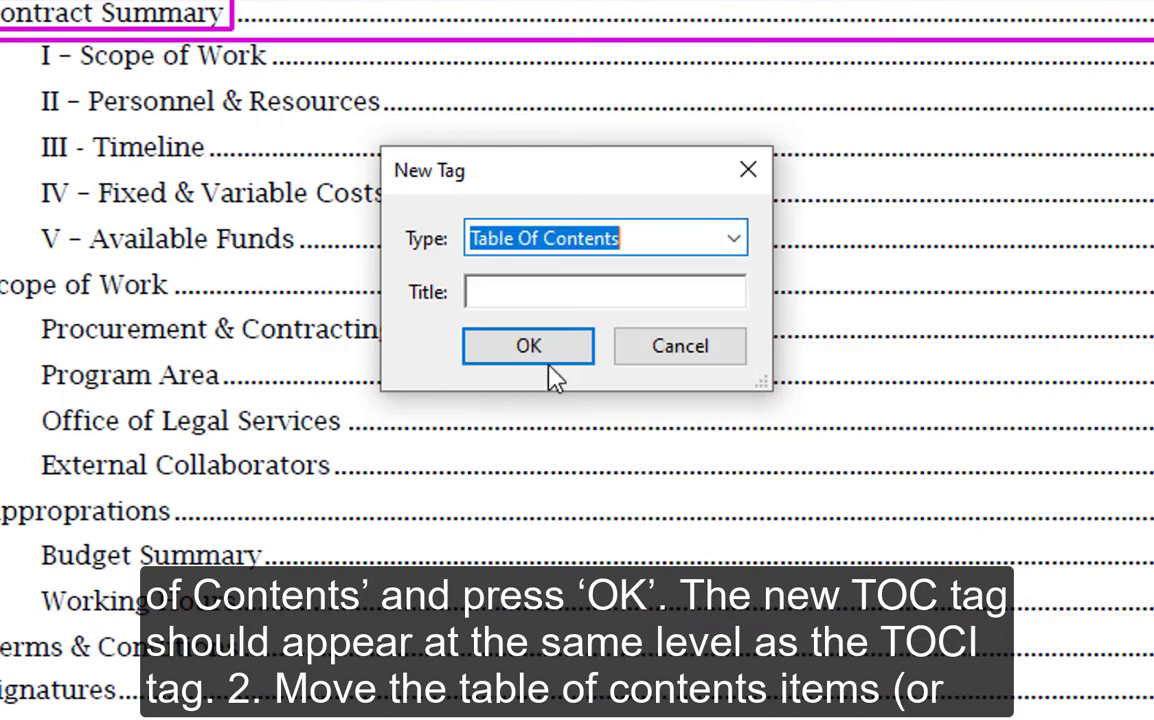
click(530, 346)
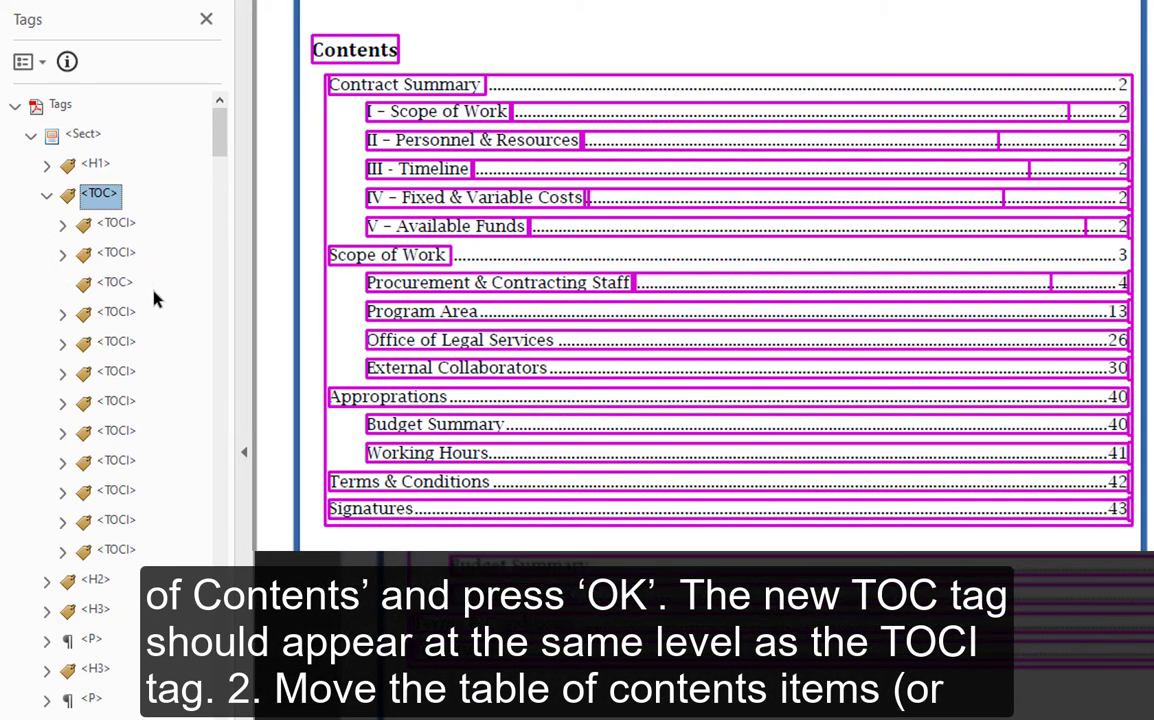
- Check the five sub-entry TOCIs, I - Scope of Work through V - Available Funds
click(128, 314)
click(126, 342)
click(126, 372)
click(126, 402)
click(121, 430)
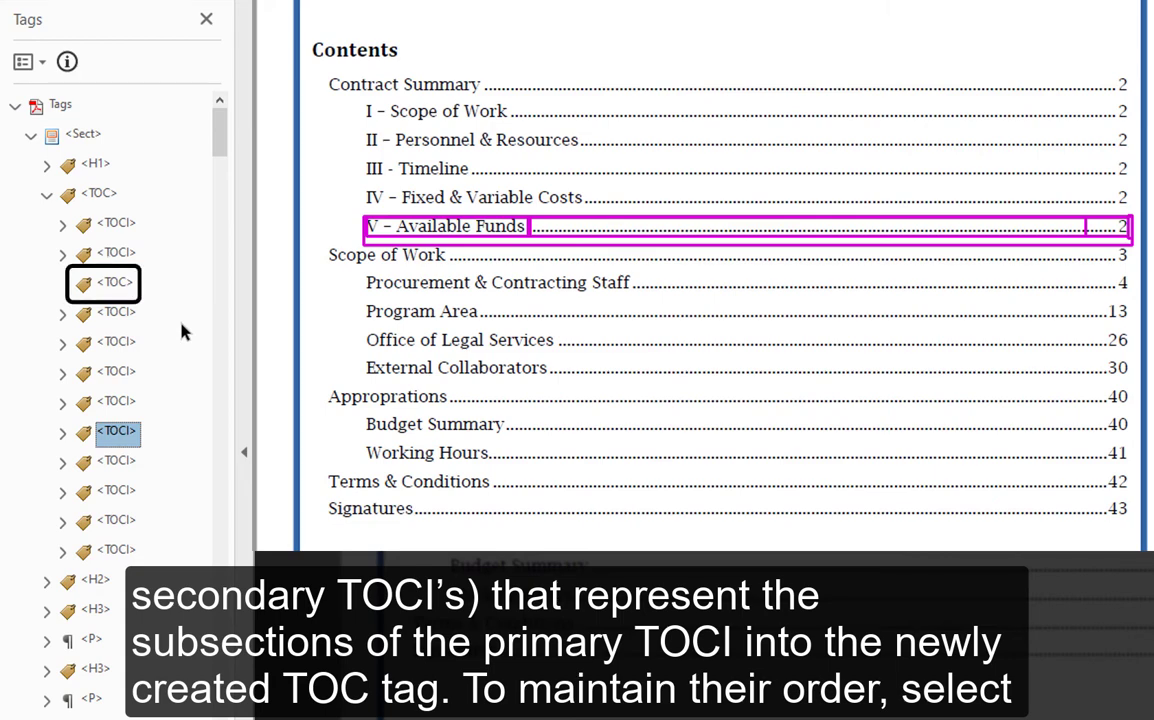
- Select all five sub-entry TOCIs and drag them into the new TOC tag
click(125, 314)
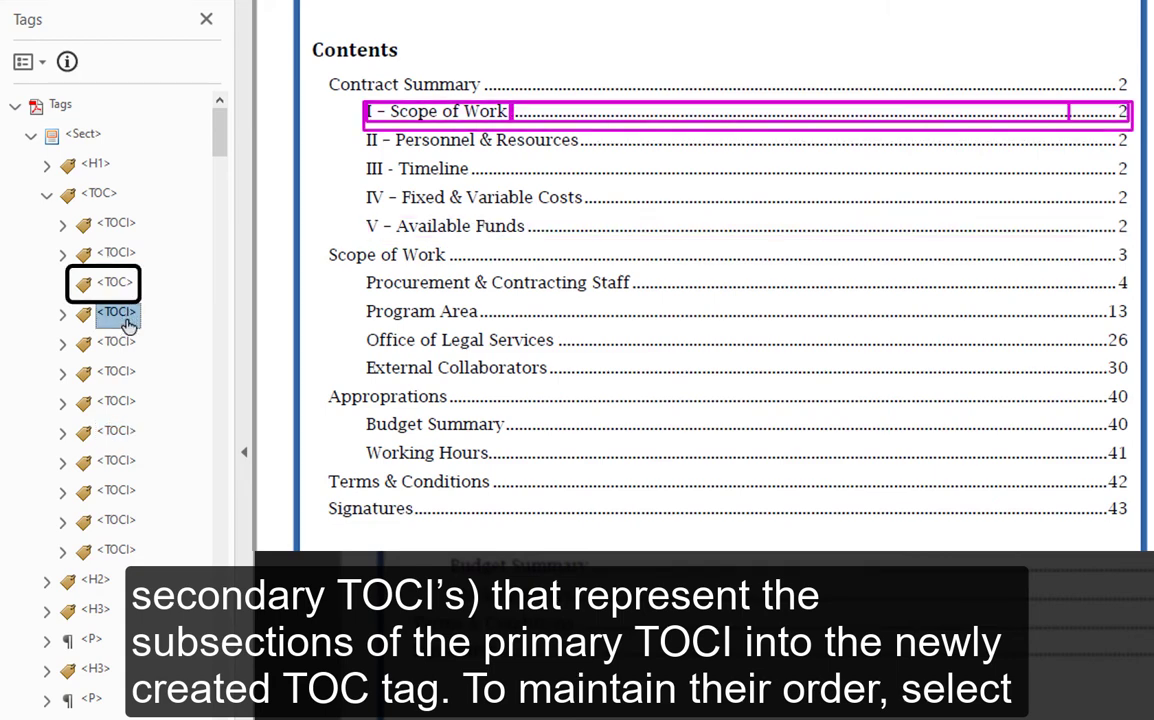
ctrl+click(121, 433)
ctrl+click(121, 342)
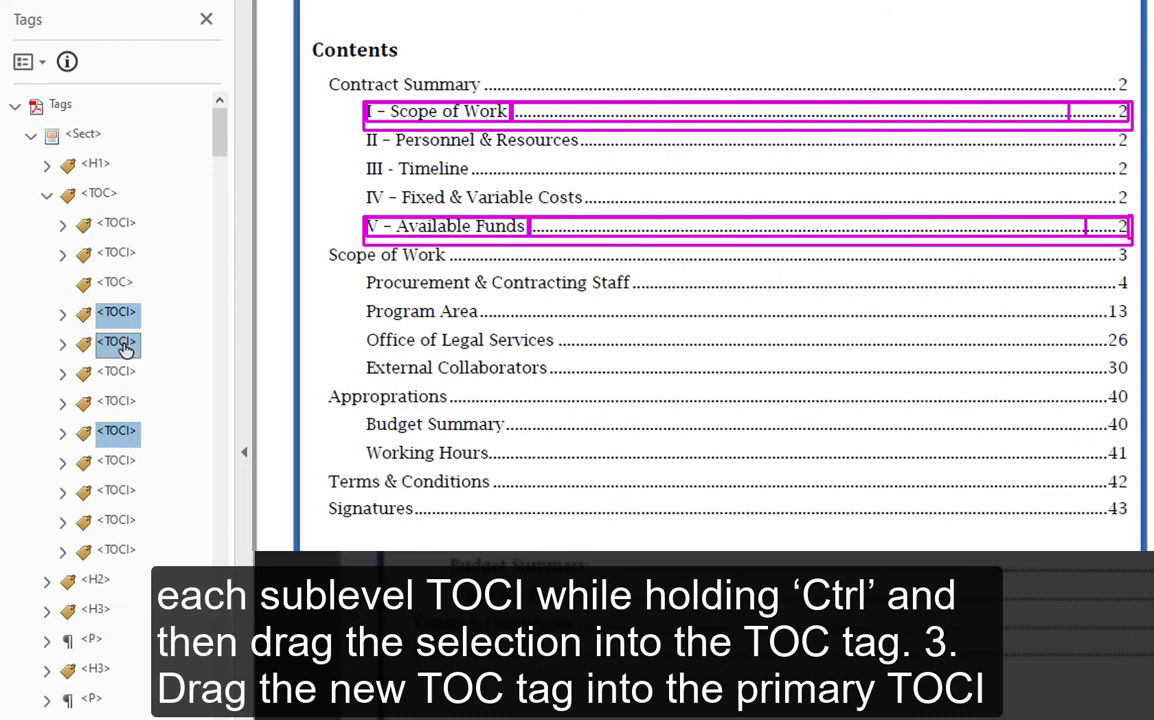
ctrl+click(121, 372)
ctrl+click(121, 402)
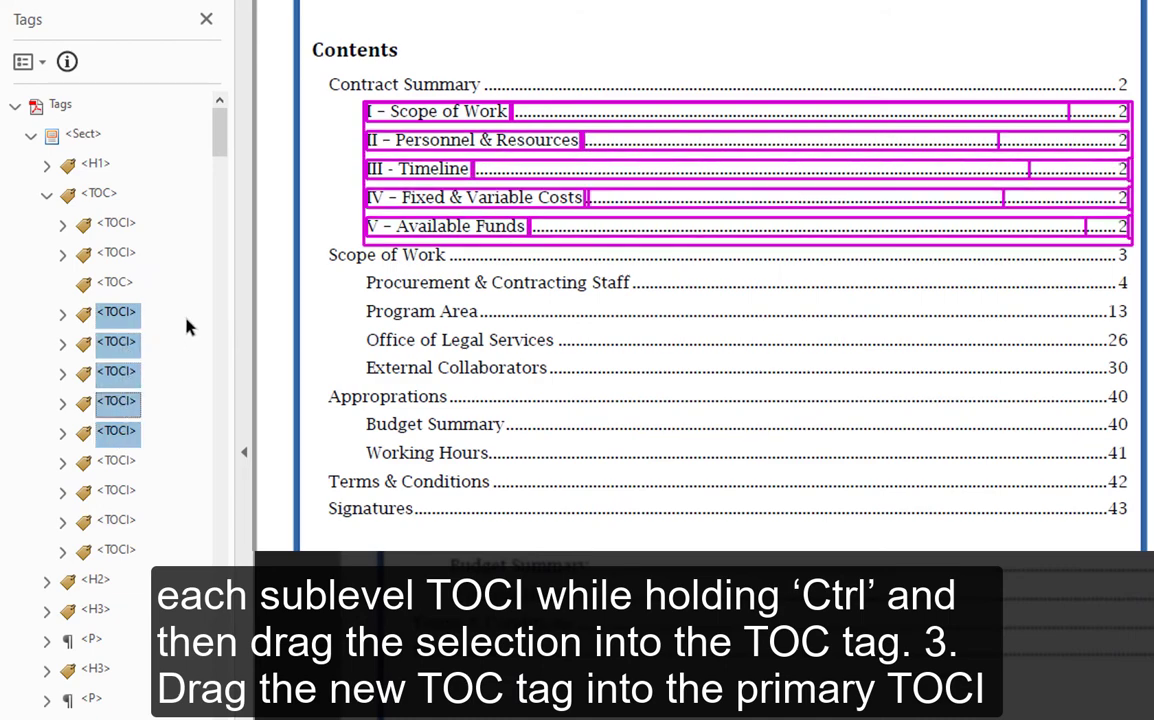
drag(137, 316, 121, 257)
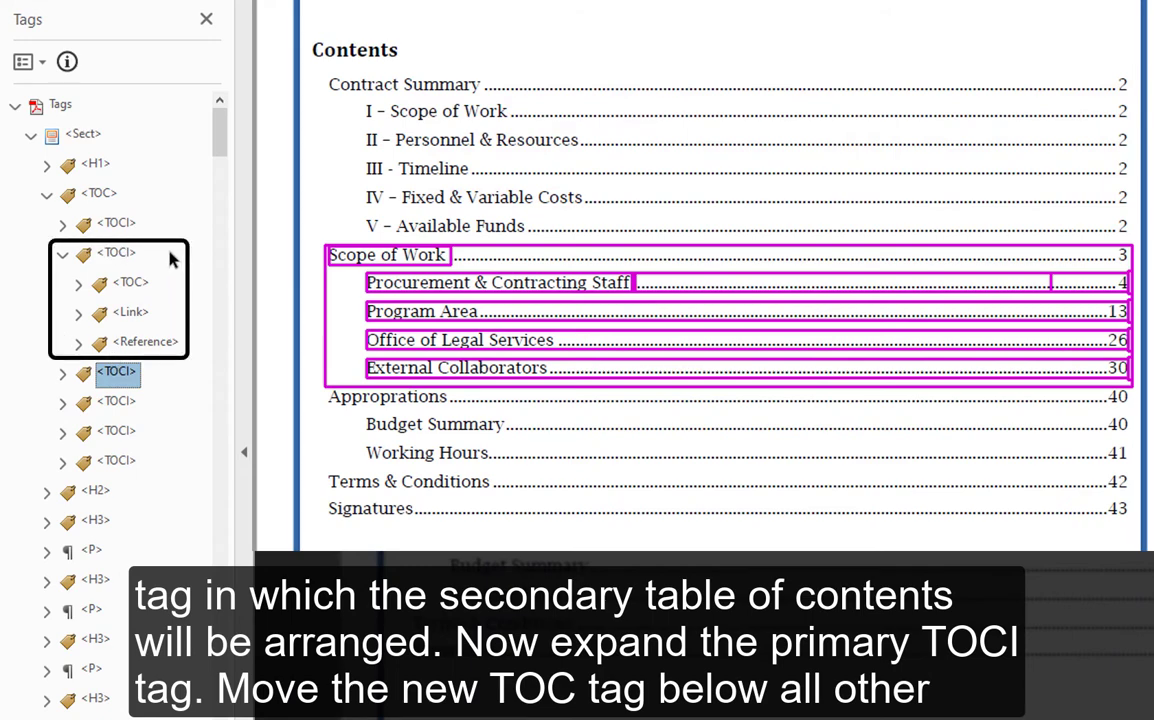
- Move the nested TOC below the Reference tag, then expand and select it
click(118, 283)
drag(103, 362, 105, 356)
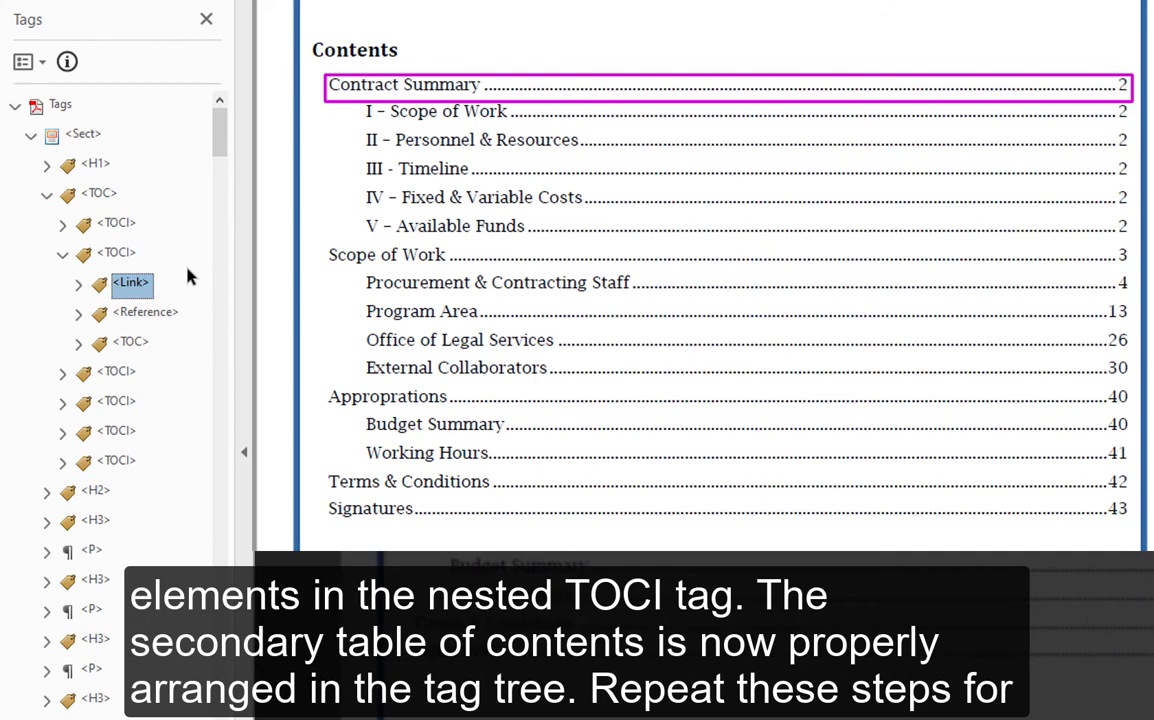
click(80, 343)
click(123, 342)
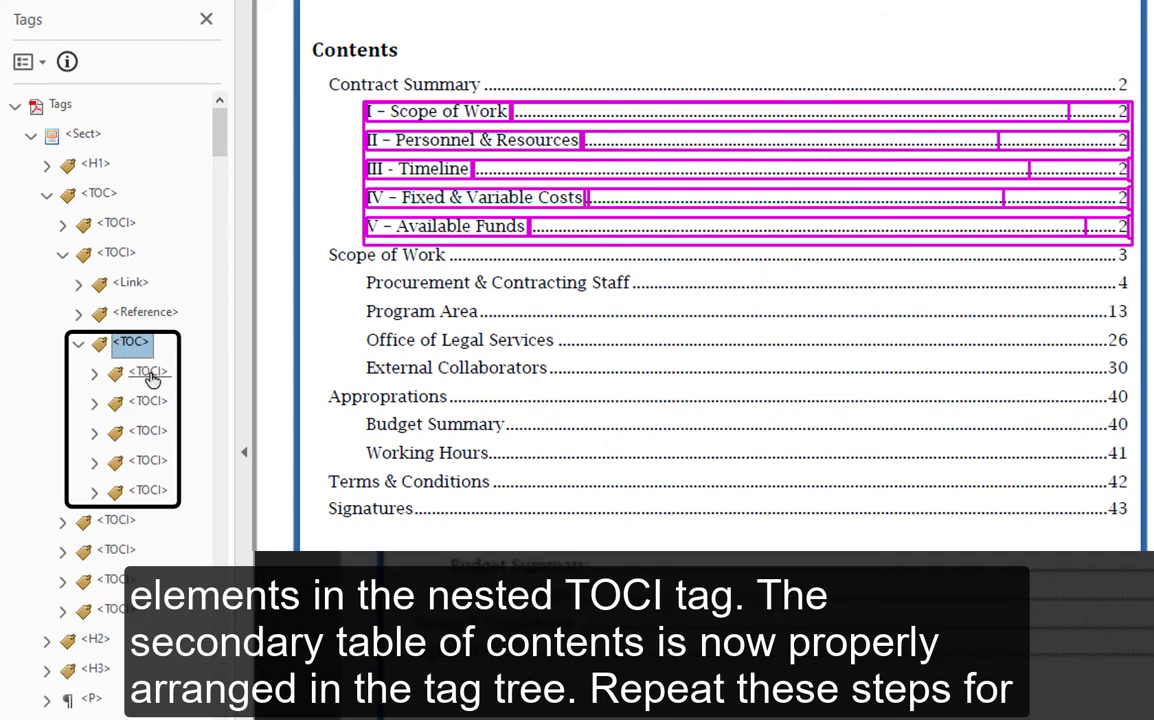
- Verify the nested TOC's five items, I - Scope of Work through V - Available Funds
click(147, 372)
click(148, 401)
click(148, 431)
click(148, 460)
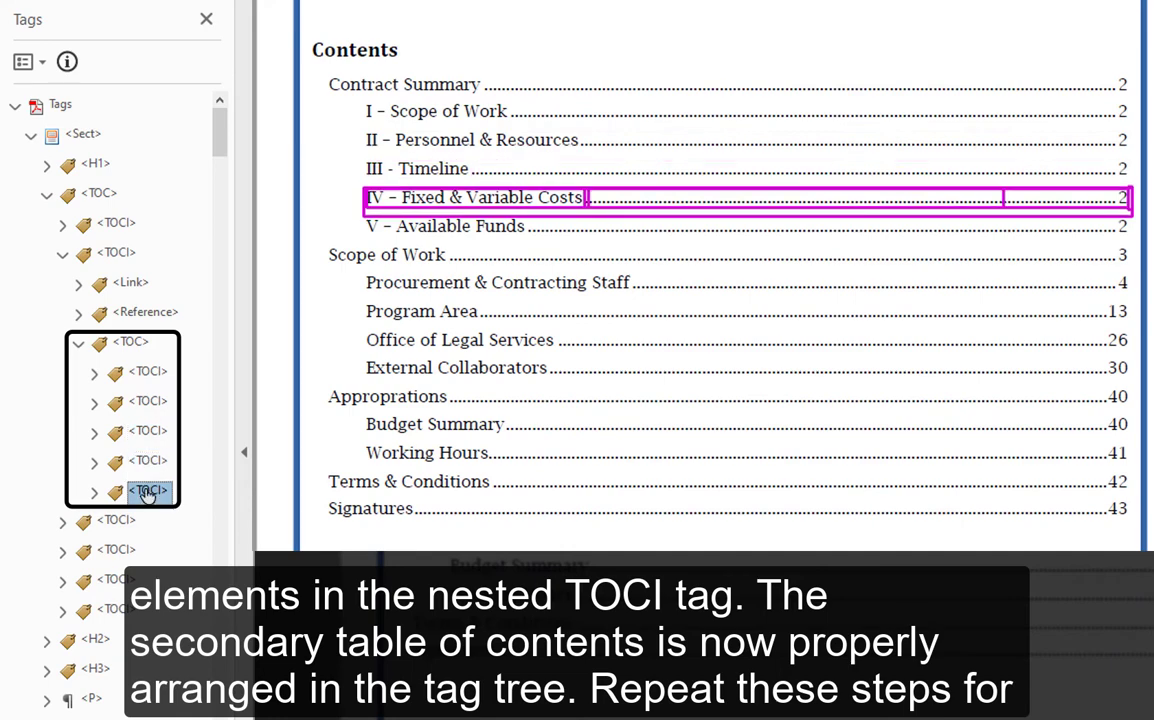
click(148, 490)
- Collapse the nested TOC and Contract Summary TOCI, then reopen the top-level TOC's six items
click(80, 343)
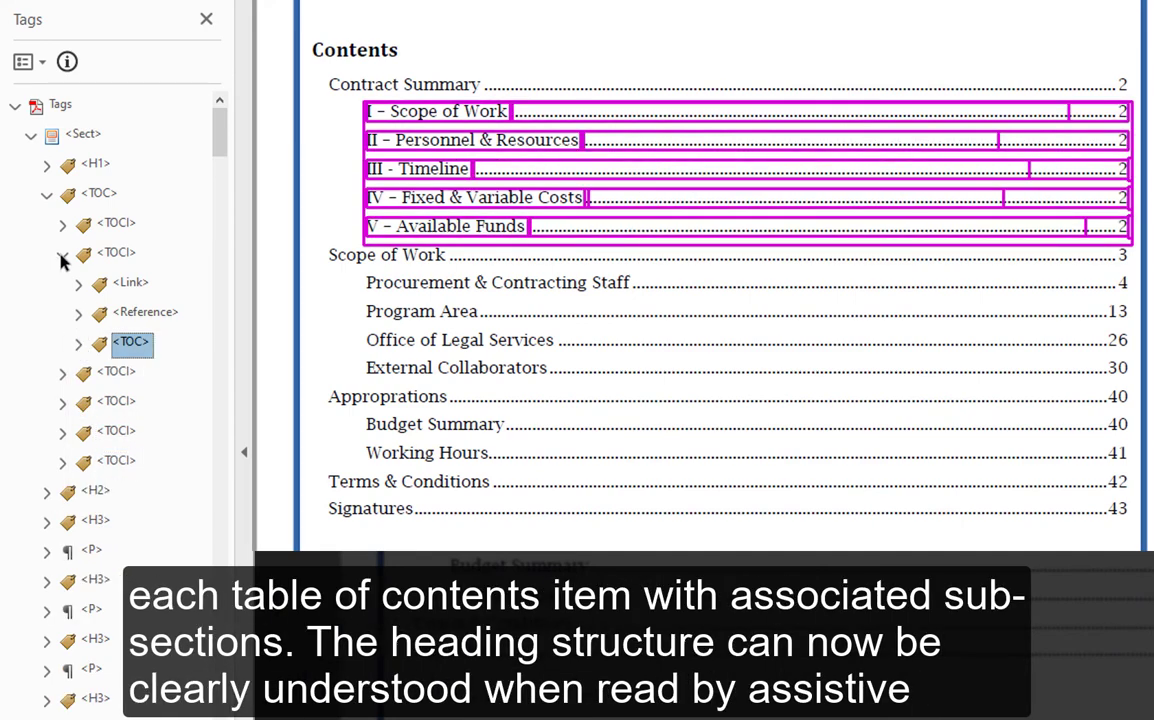
click(62, 255)
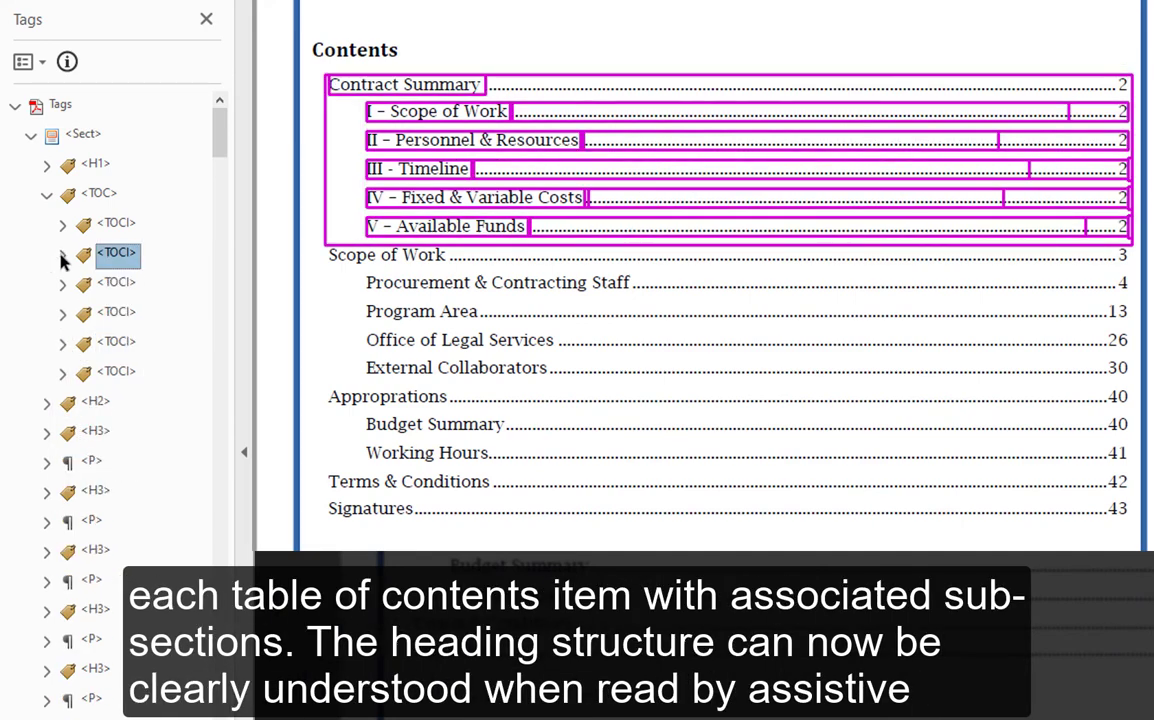
click(46, 196)
click(100, 197)
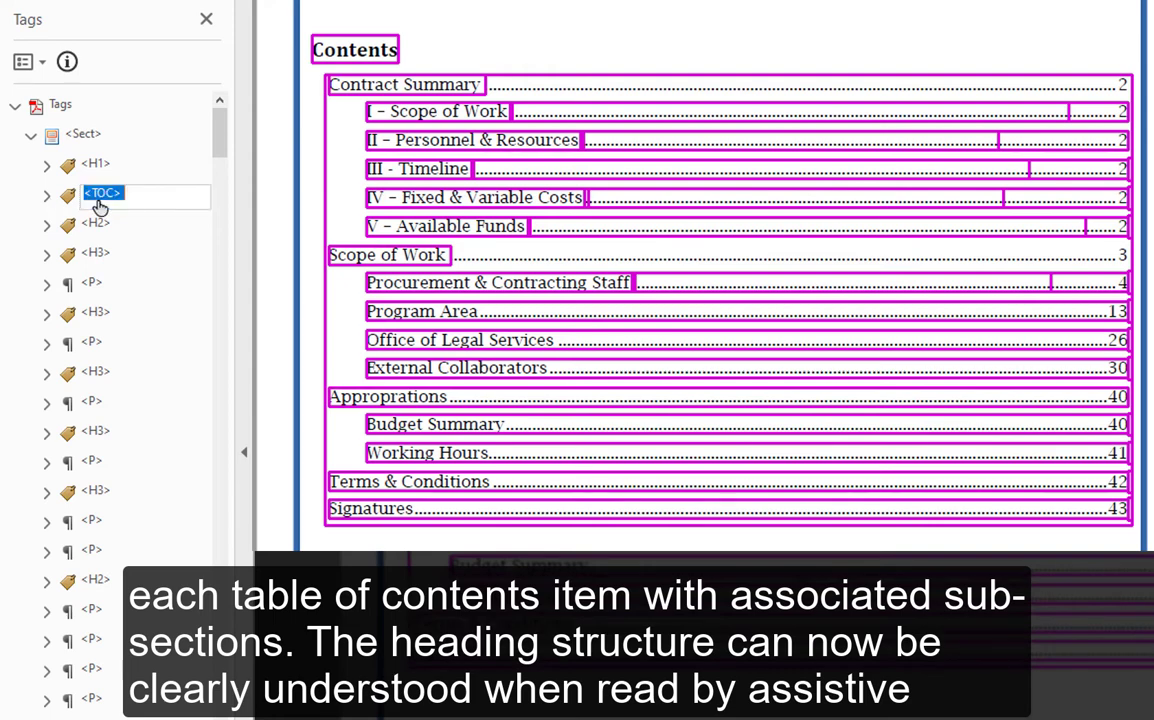
click(46, 196)
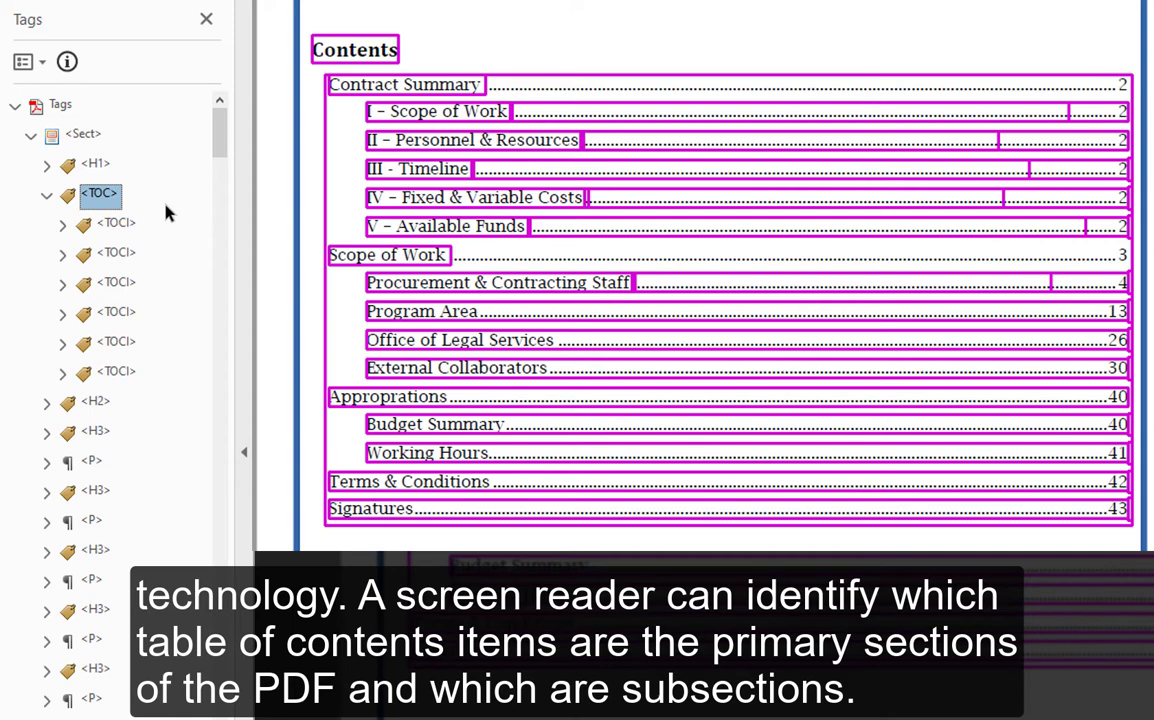
- Check the first, Contract Summary, Scope of Work and Appropriations TOCI items' highlighted entries
click(118, 225)
click(120, 253)
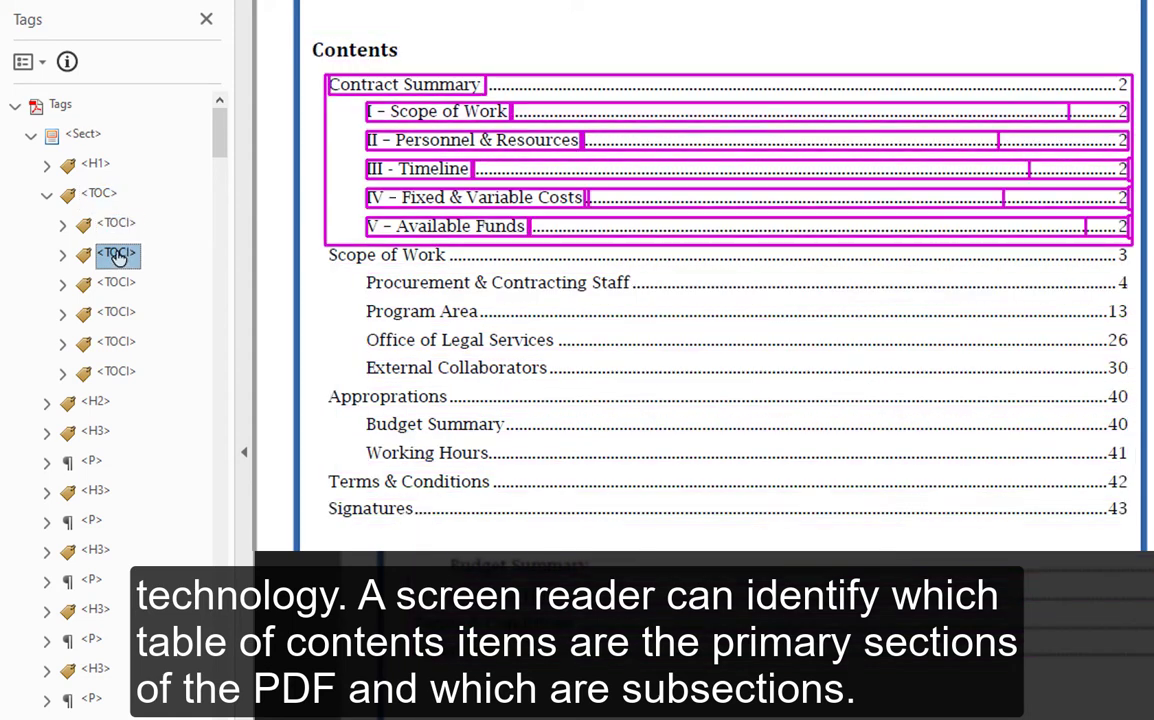
click(118, 284)
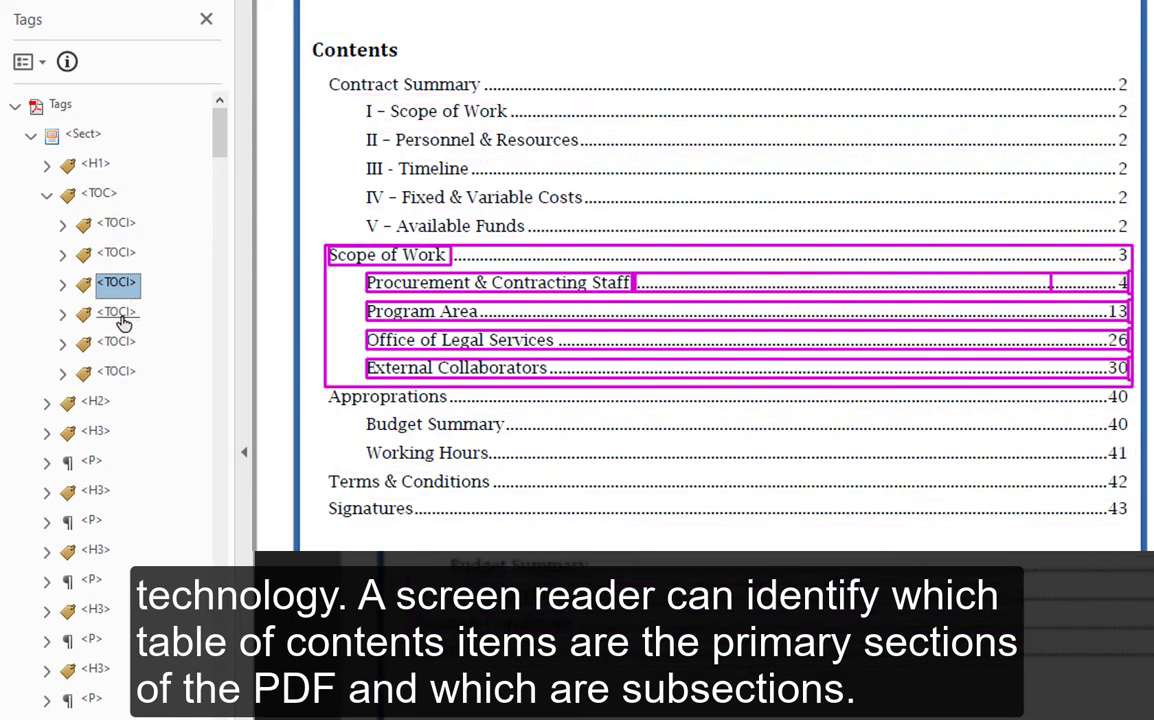
click(117, 313)
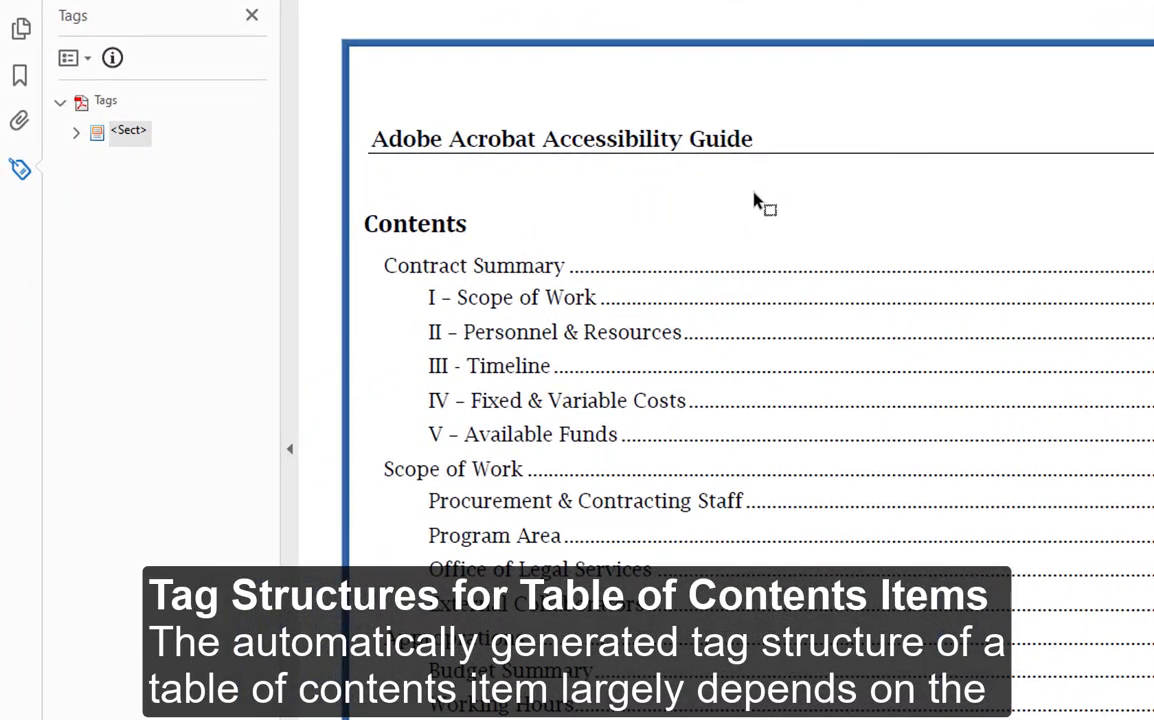
- Expand the Sect tag, select and expand the TOC tag, and select its first TOCI
click(76, 135)
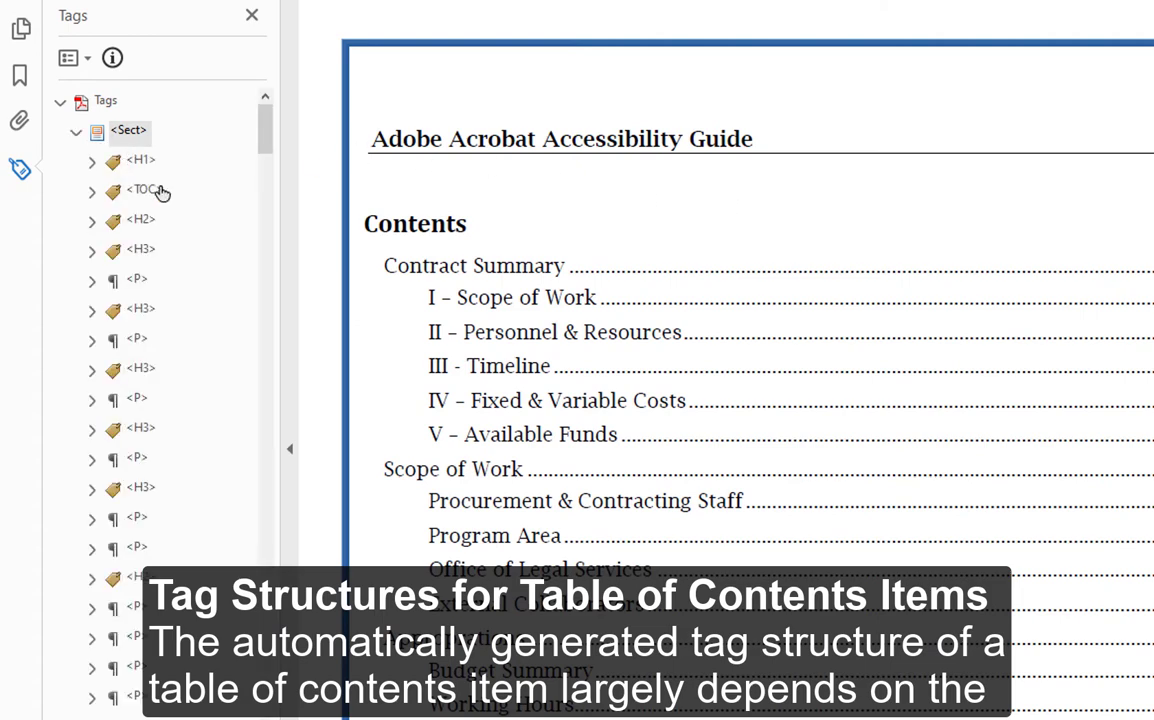
click(147, 192)
click(92, 191)
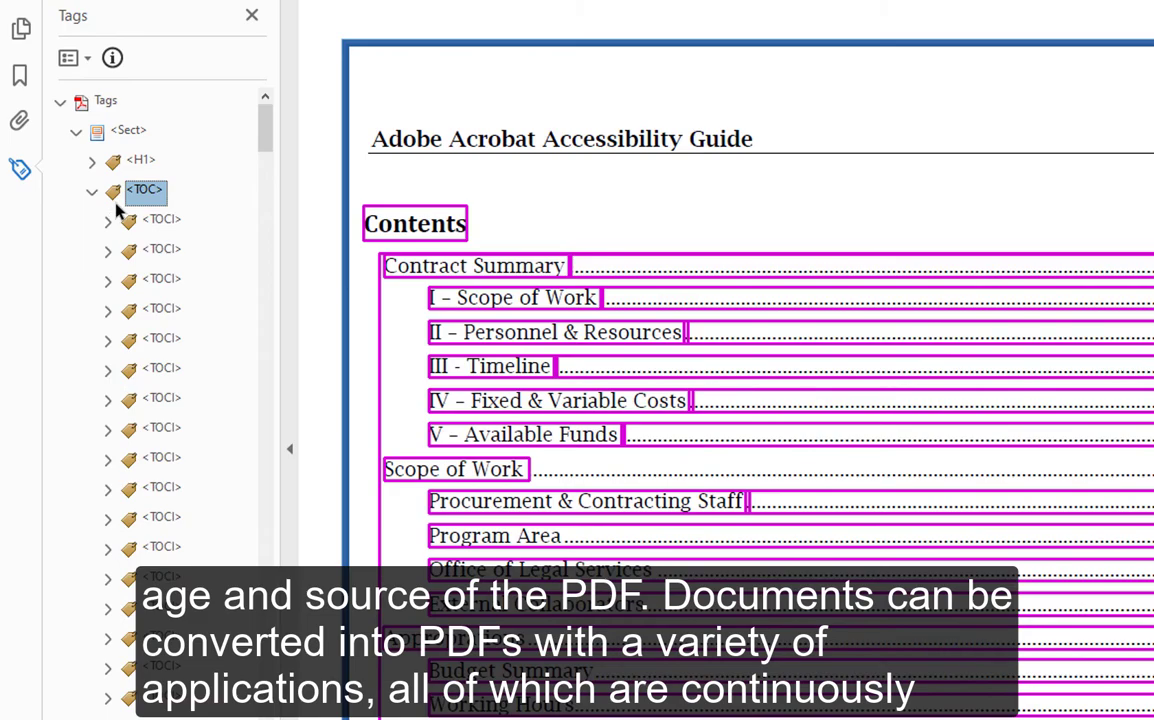
click(160, 222)
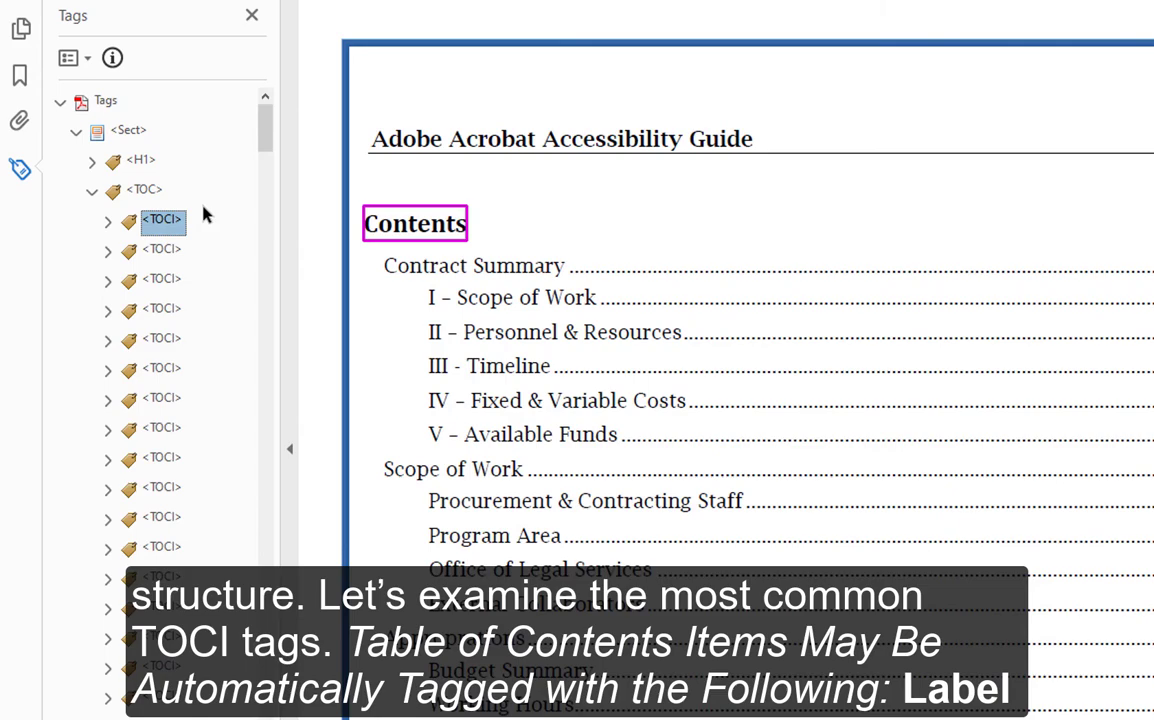
- Delete the Lbl tag from the Contract Summary TOCI
click(160, 250)
click(147, 215)
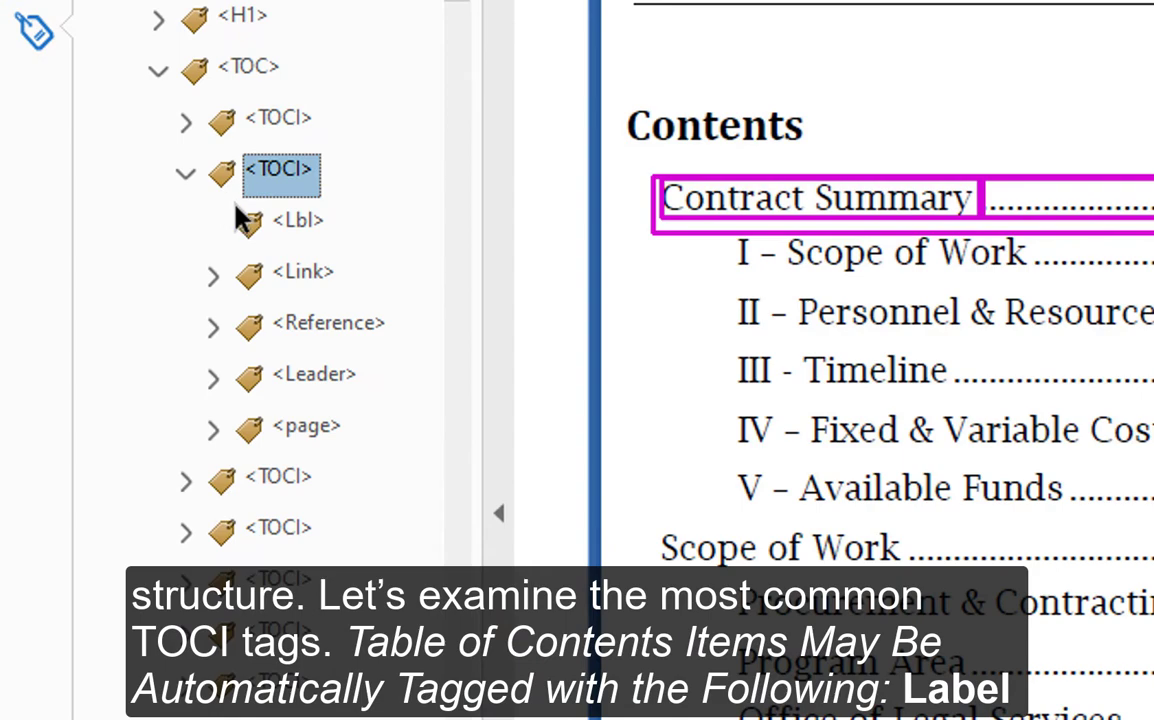
click(262, 256)
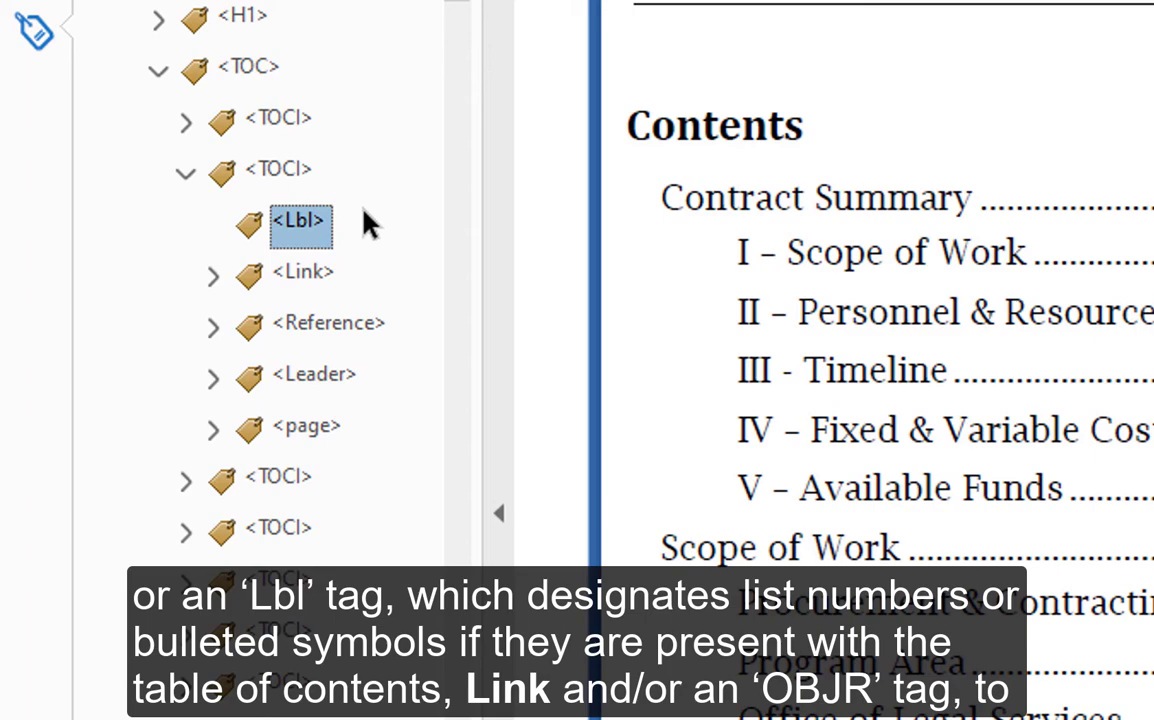
key(Delete)
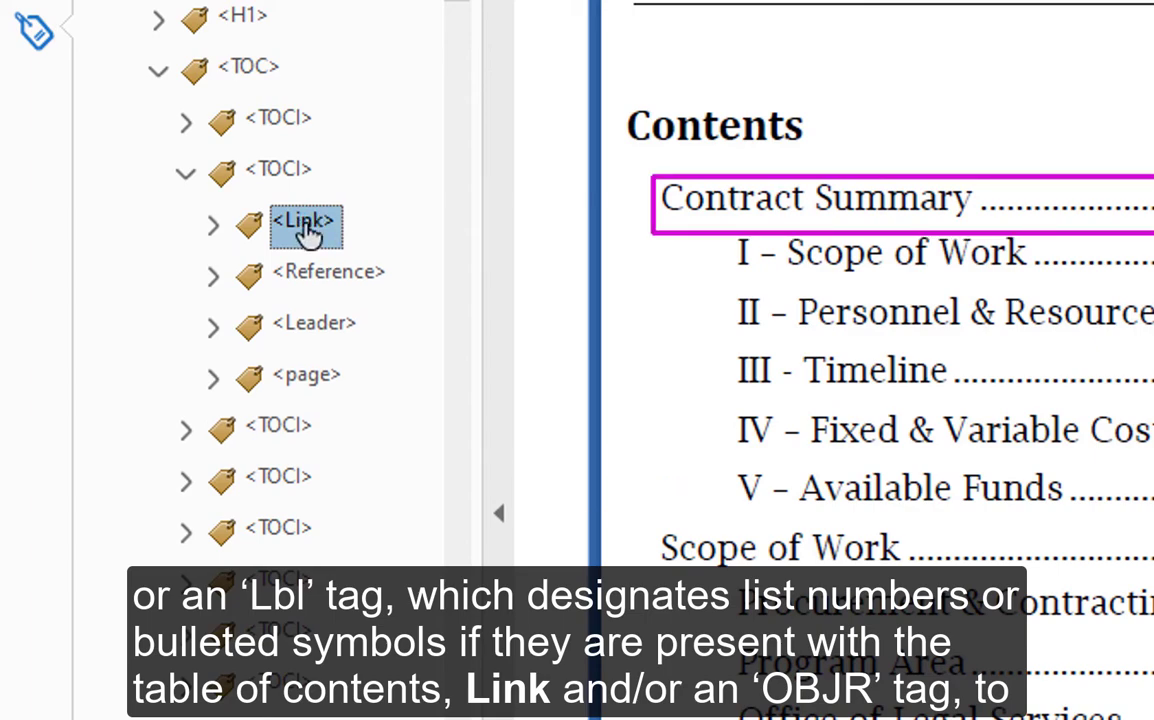
- Expand the Link, Reference, Leader and page tags to inspect their contents
click(213, 227)
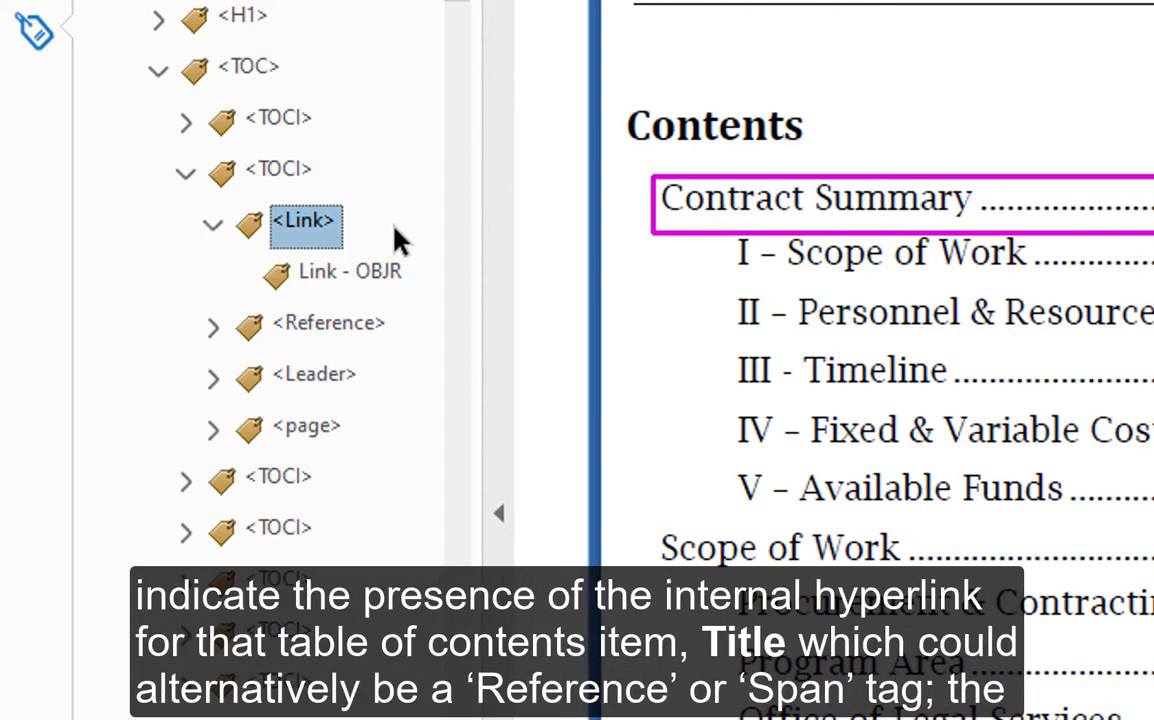
click(214, 329)
click(338, 328)
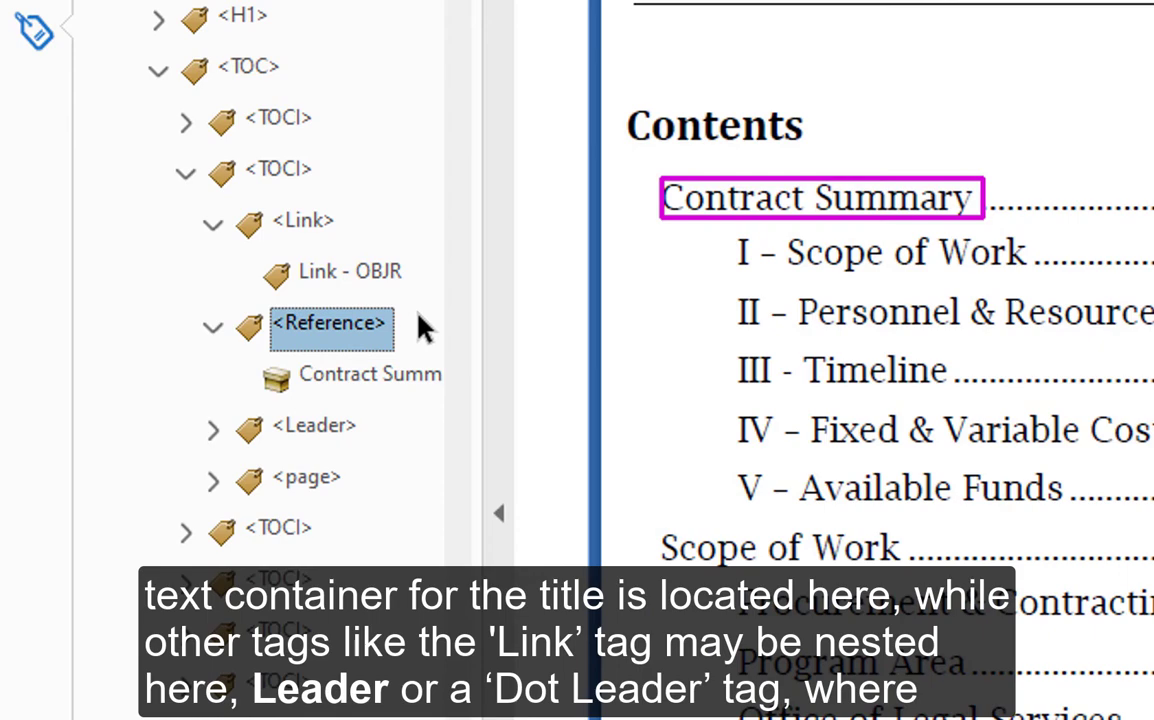
click(214, 429)
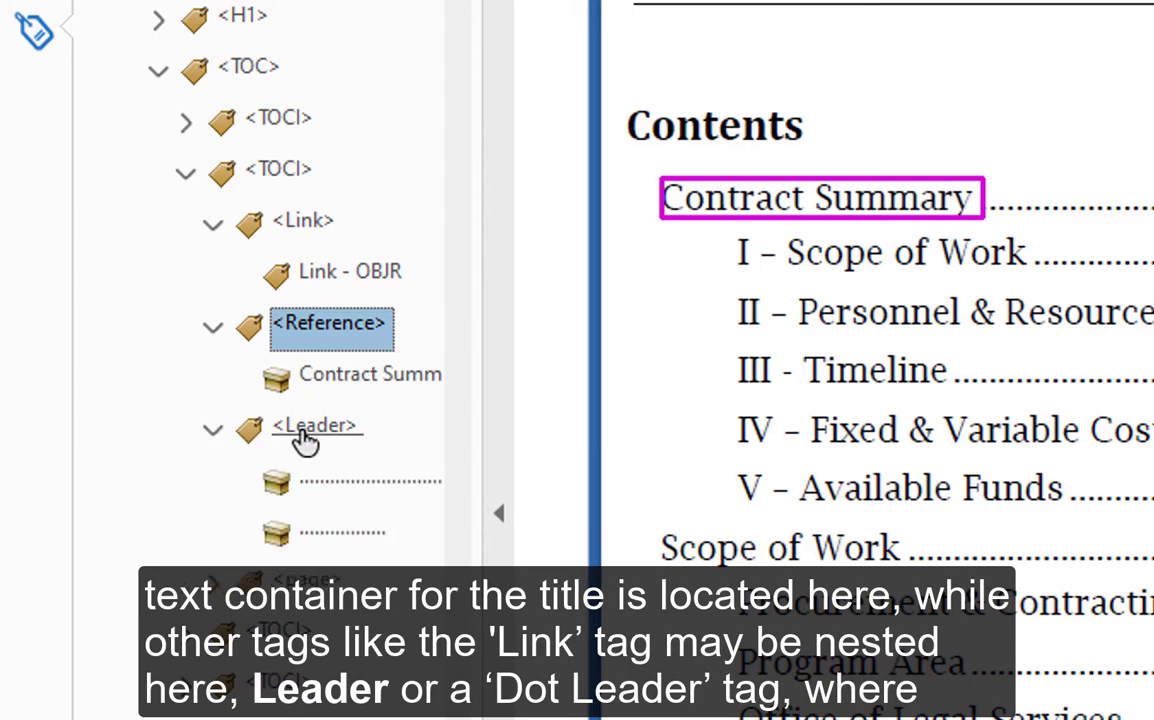
click(290, 432)
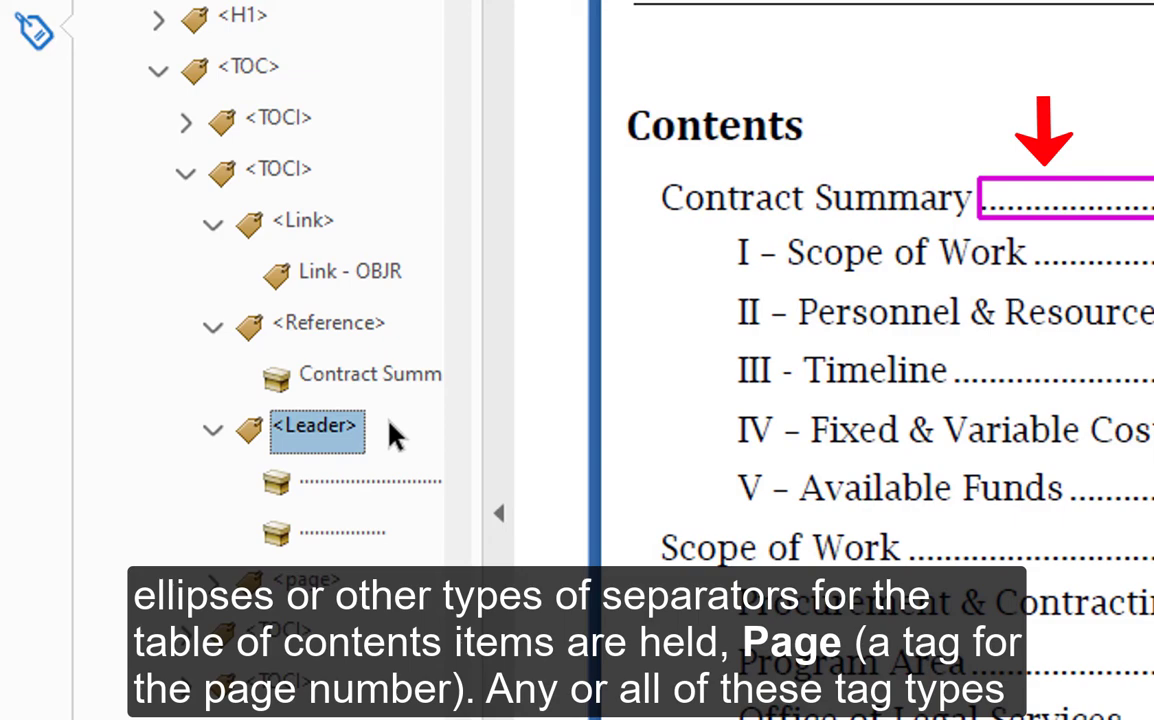
click(305, 581)
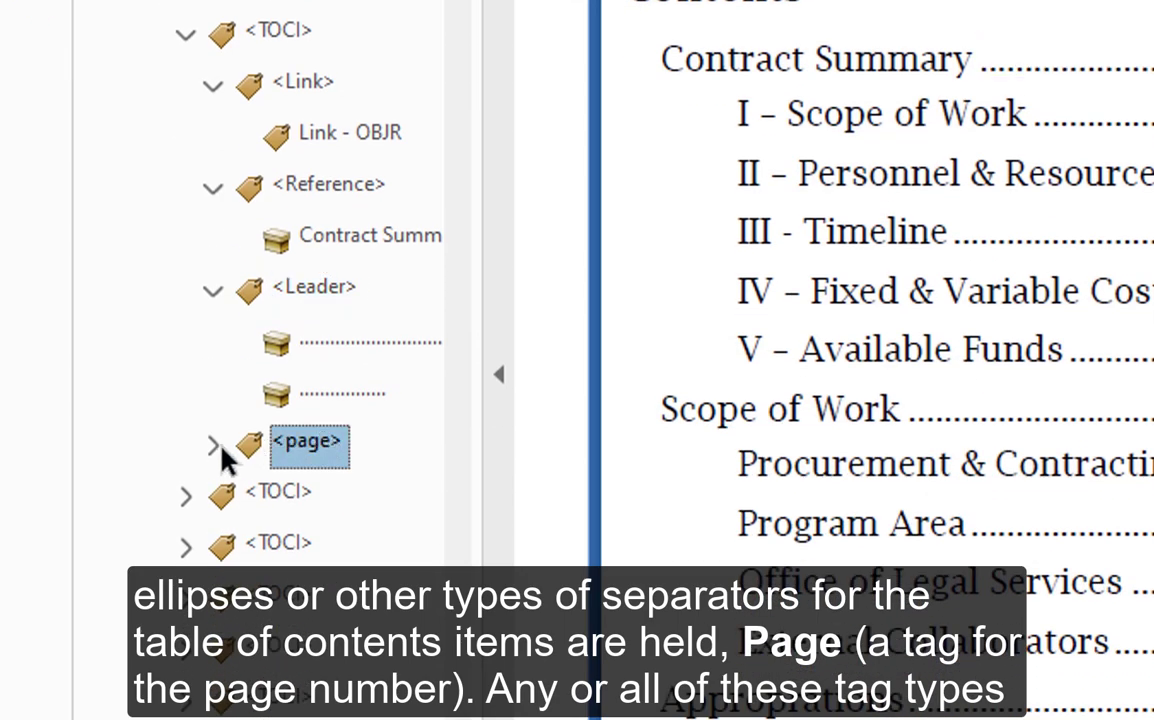
click(218, 447)
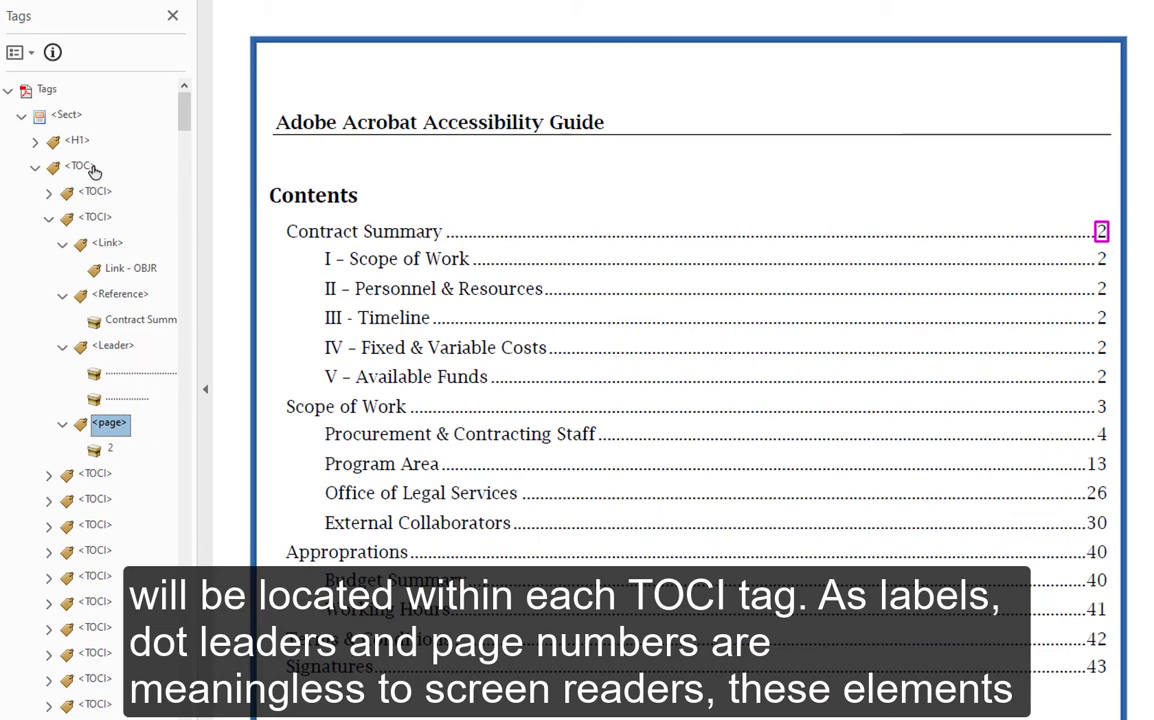
- Mark Contract Summary's dot leader and page number as Background/Artifact using Reading Order
click(16, 53)
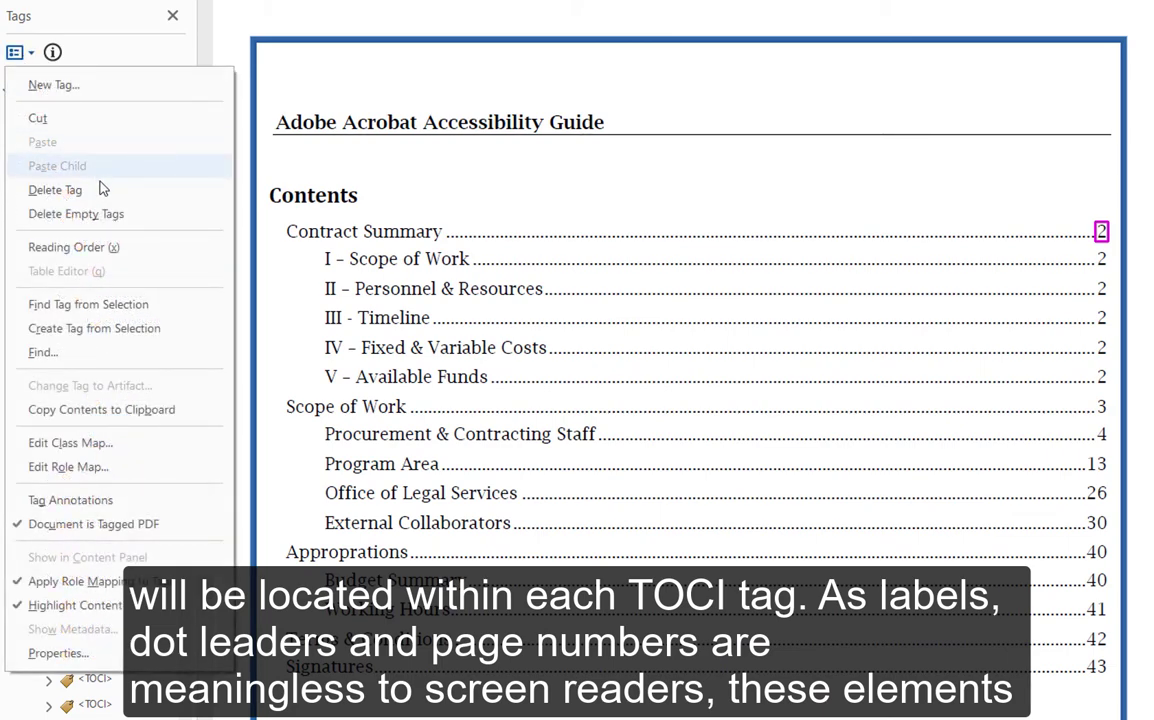
click(113, 249)
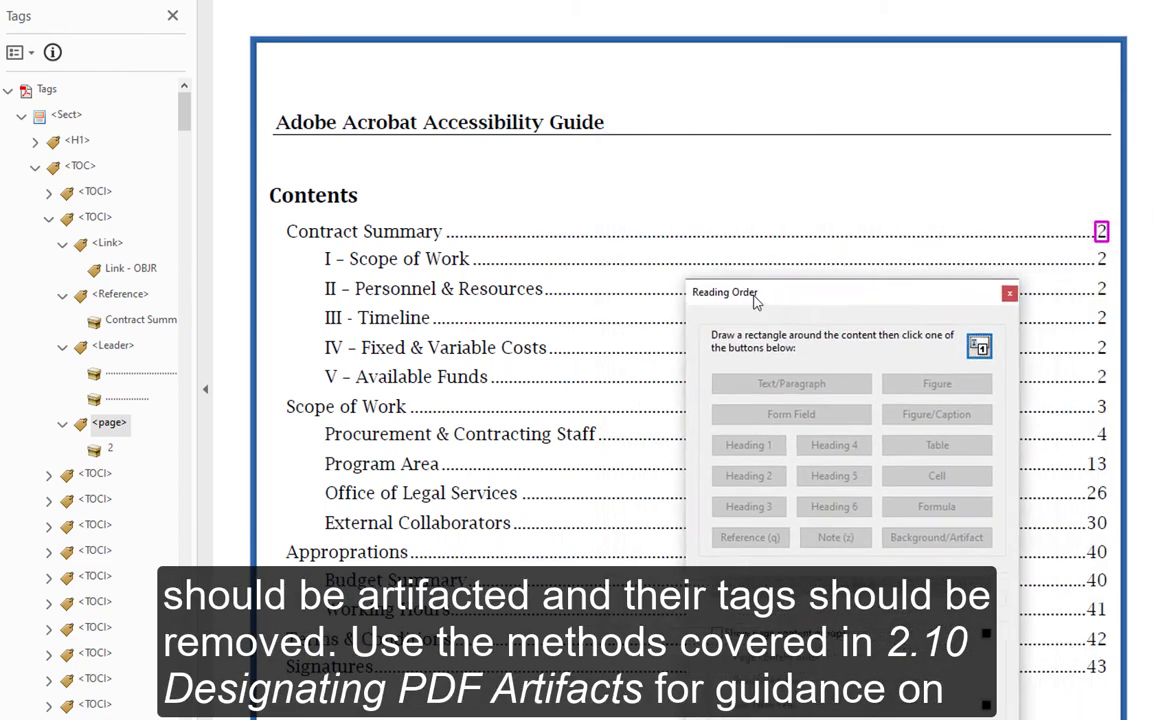
drag(755, 300, 367, 308)
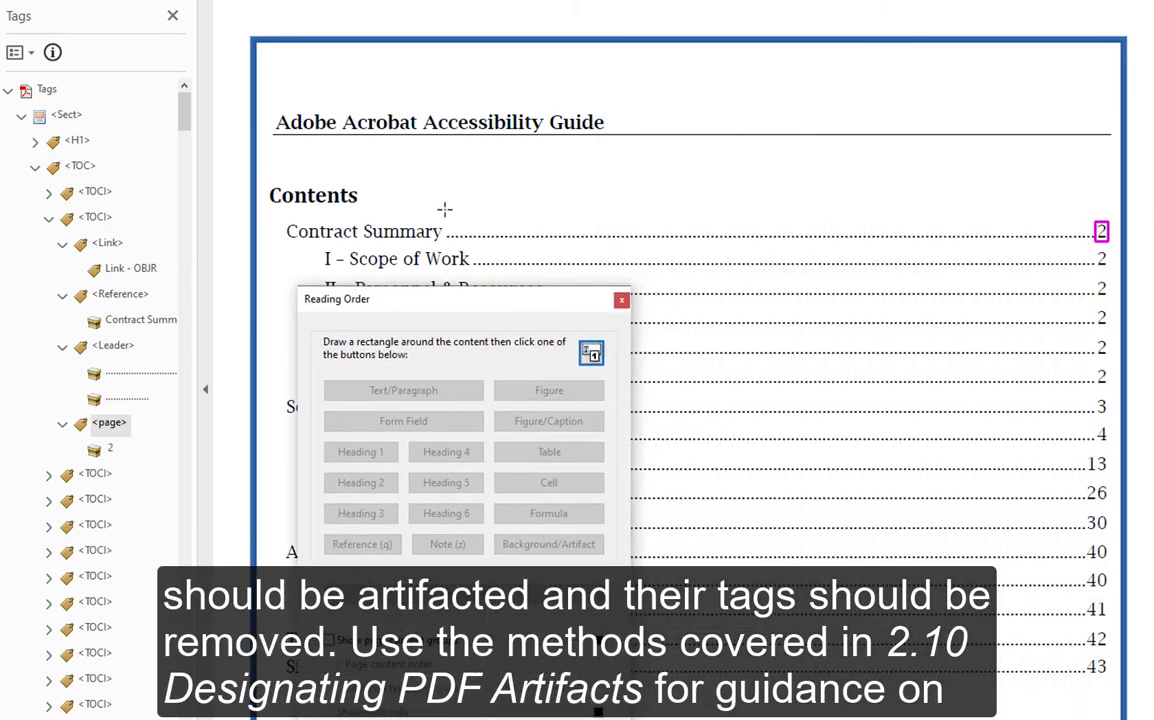
drag(444, 208, 1115, 251)
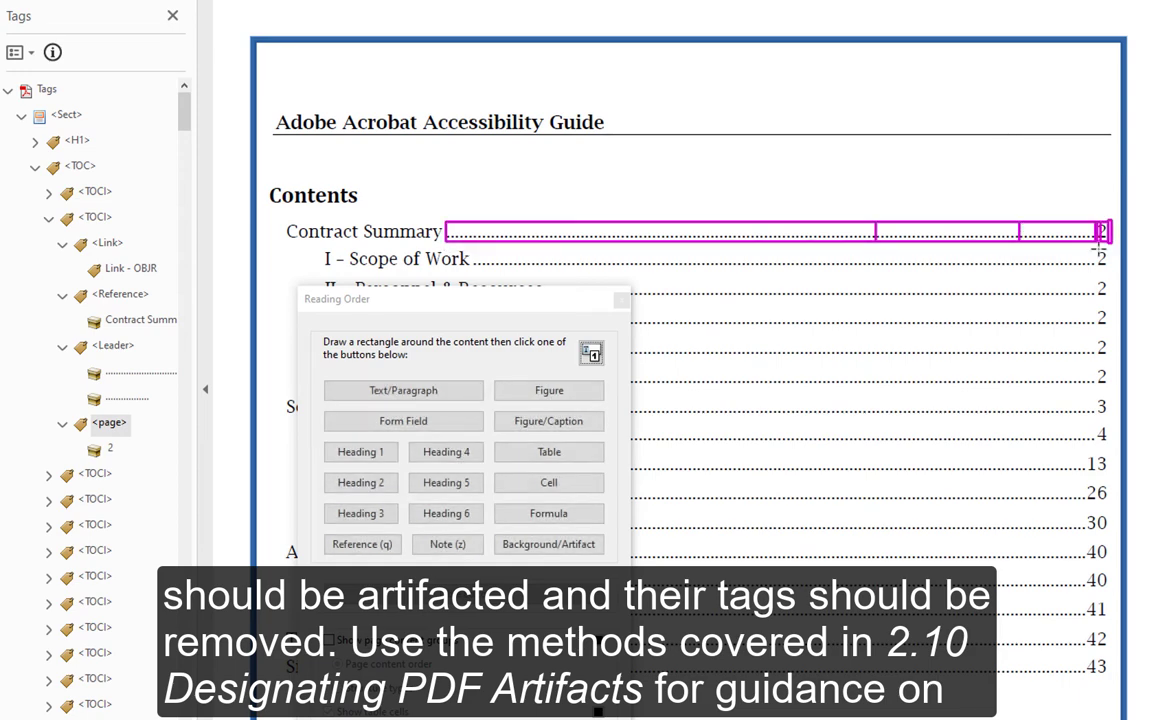
click(537, 547)
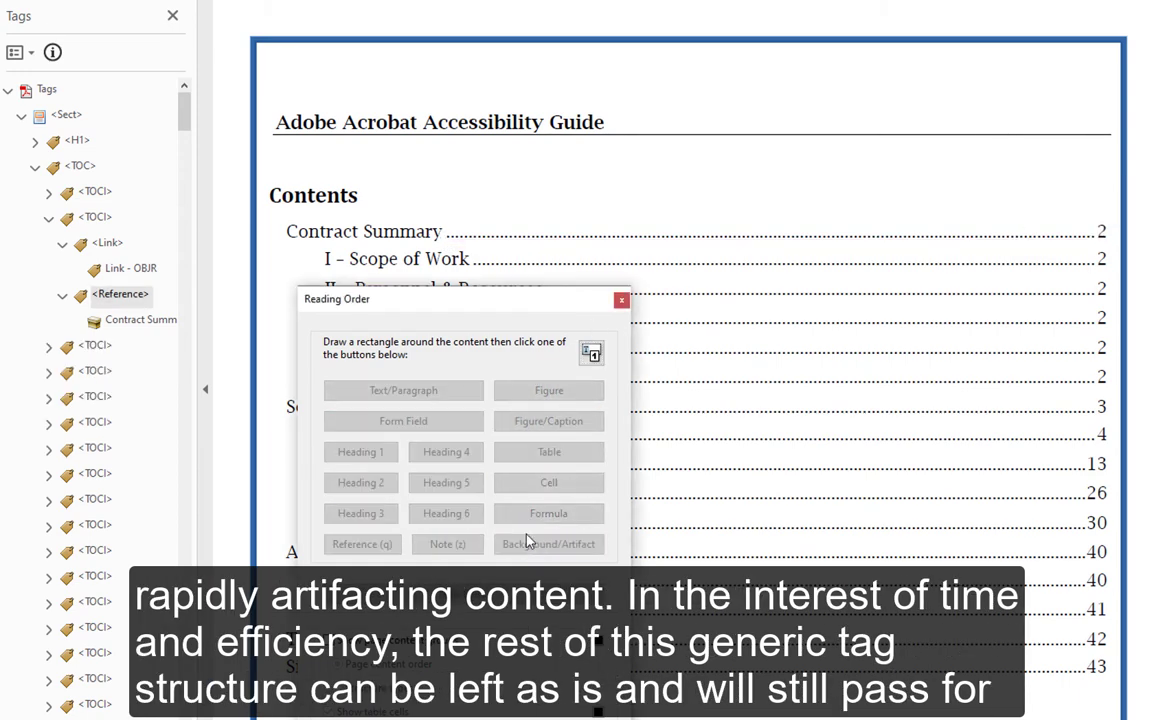
drag(462, 307, 740, 140)
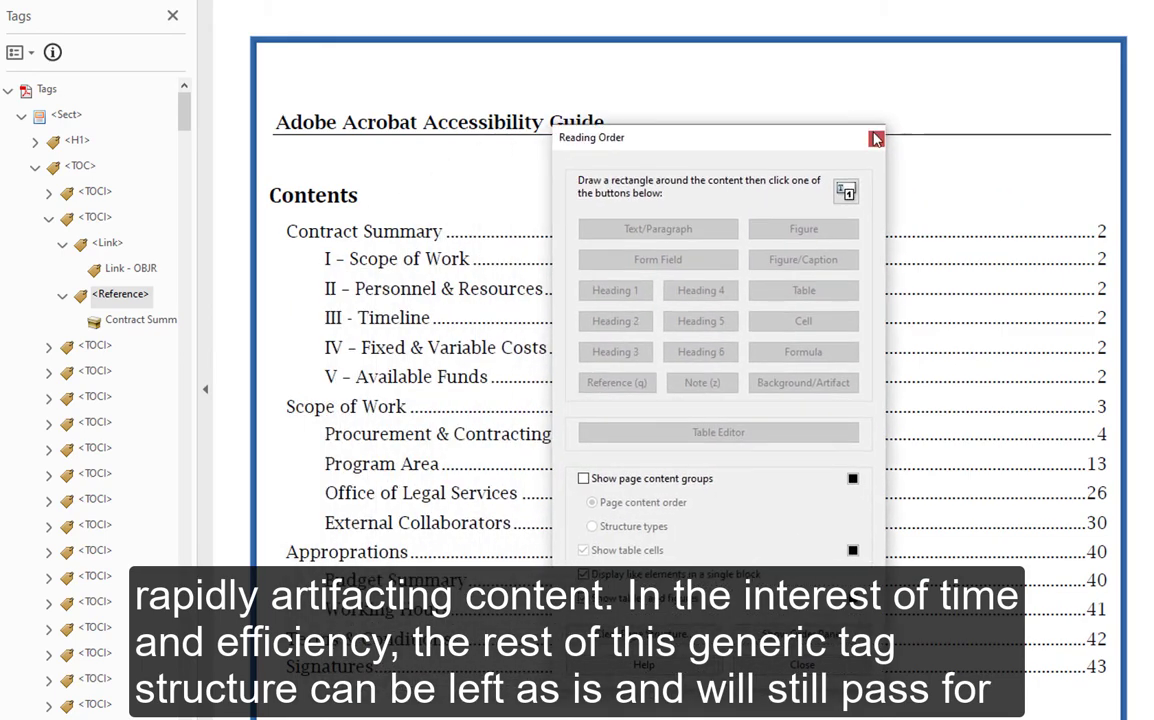
click(873, 139)
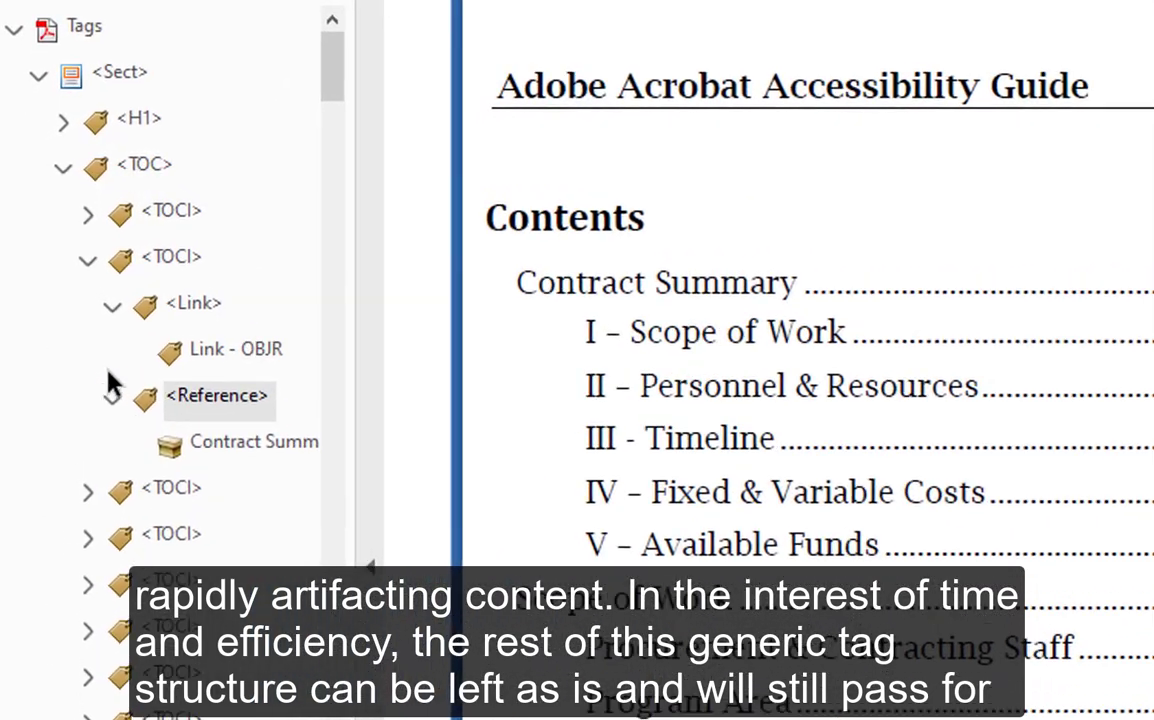
- Re-expand Link and Reference to show Link - OBJR and the title, then widen the Tags panel
click(62, 294)
click(115, 311)
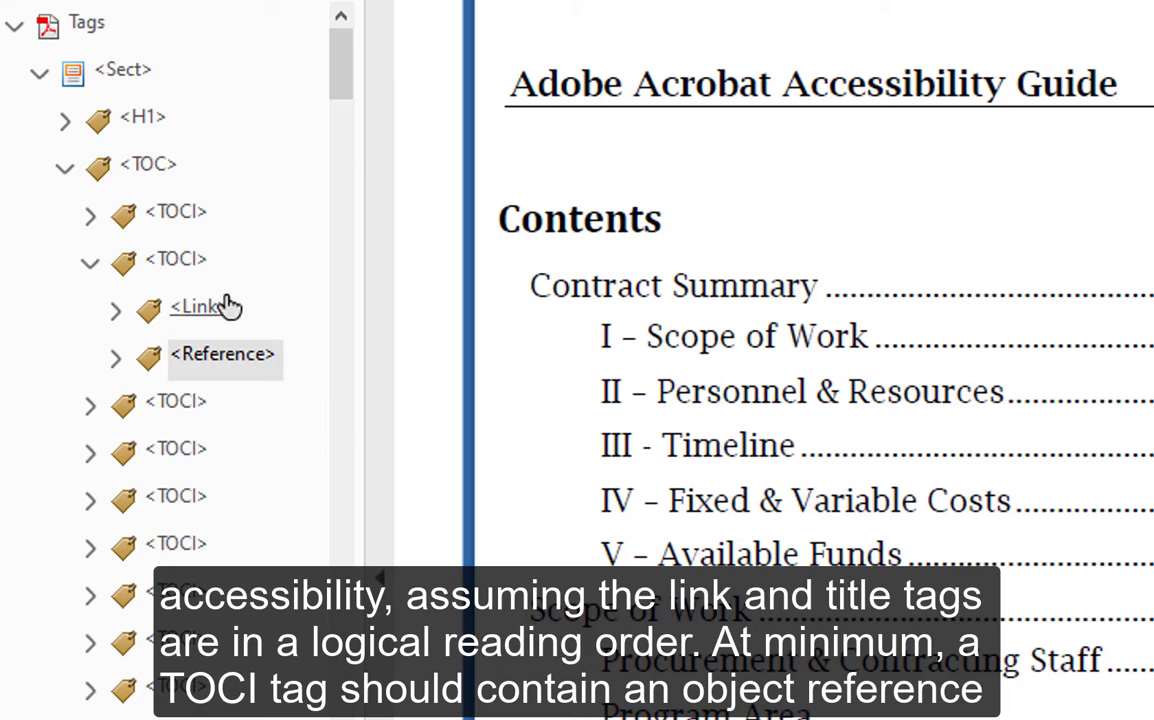
click(115, 312)
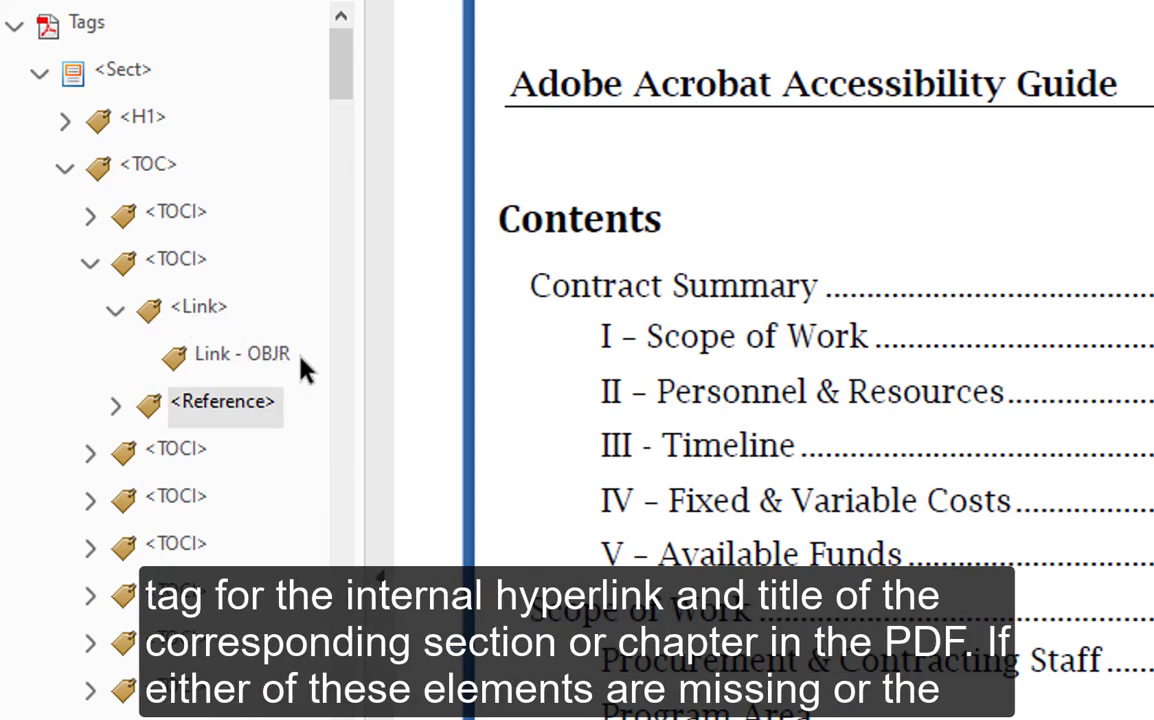
click(115, 405)
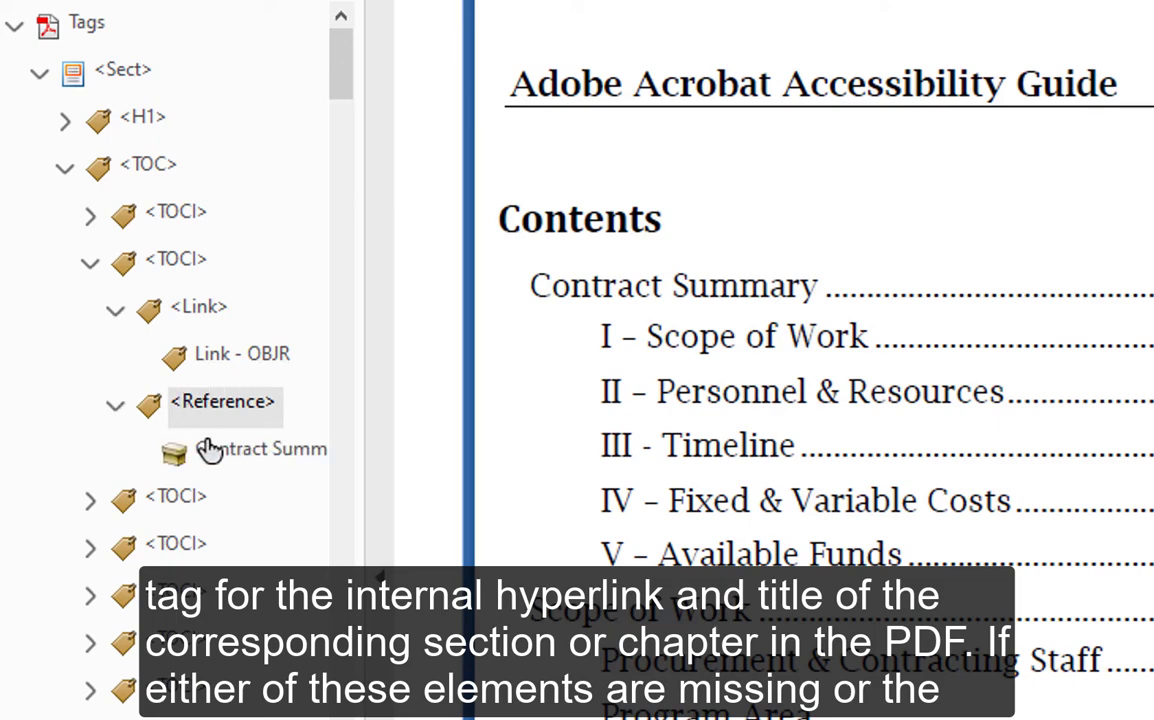
drag(361, 440, 445, 441)
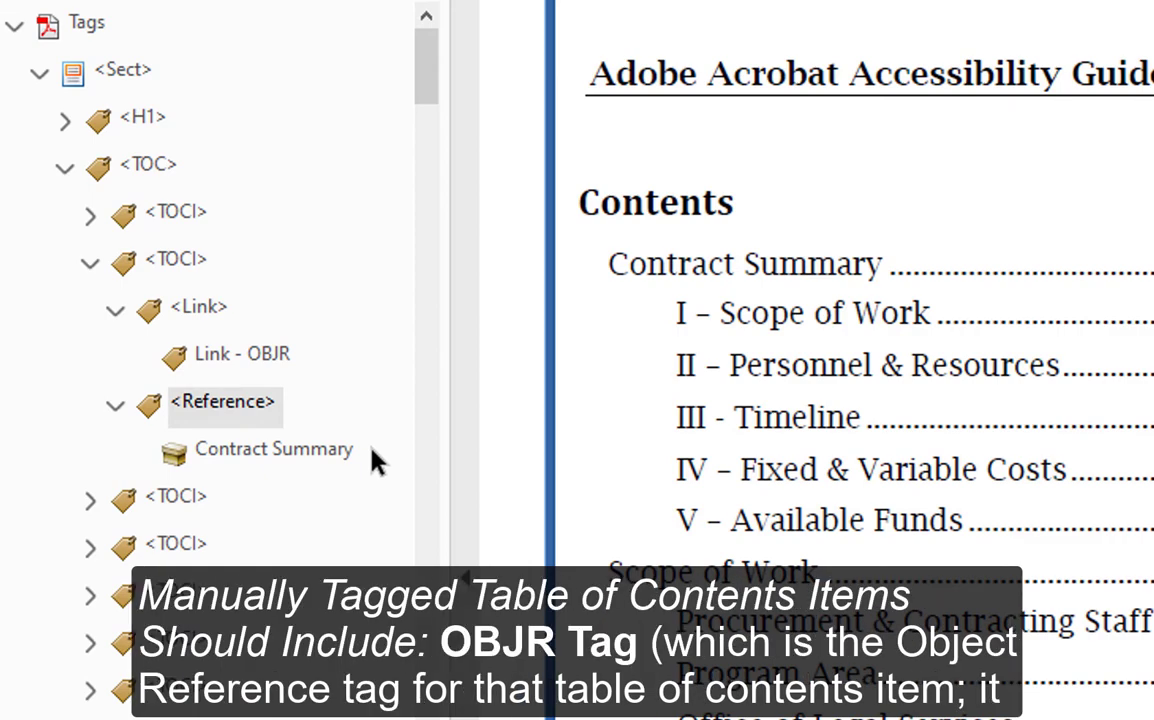
- Select the Scope of Work TOCI and expand it to reveal its Link - OBJR
click(176, 684)
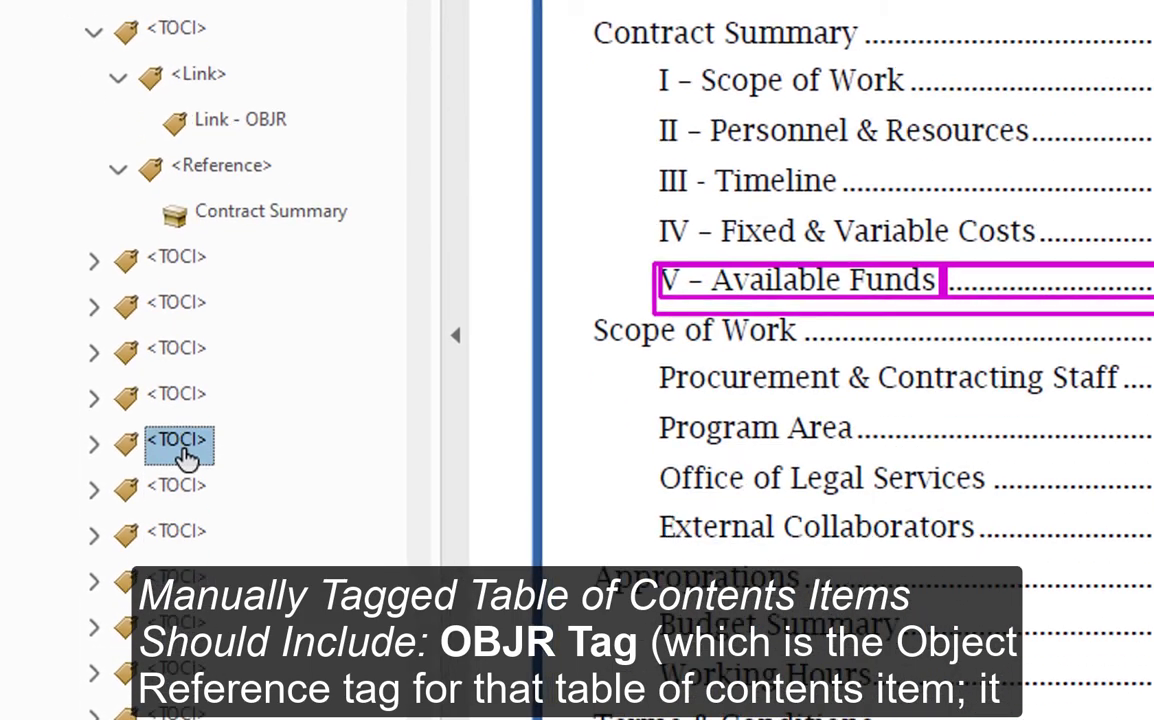
click(180, 340)
click(96, 341)
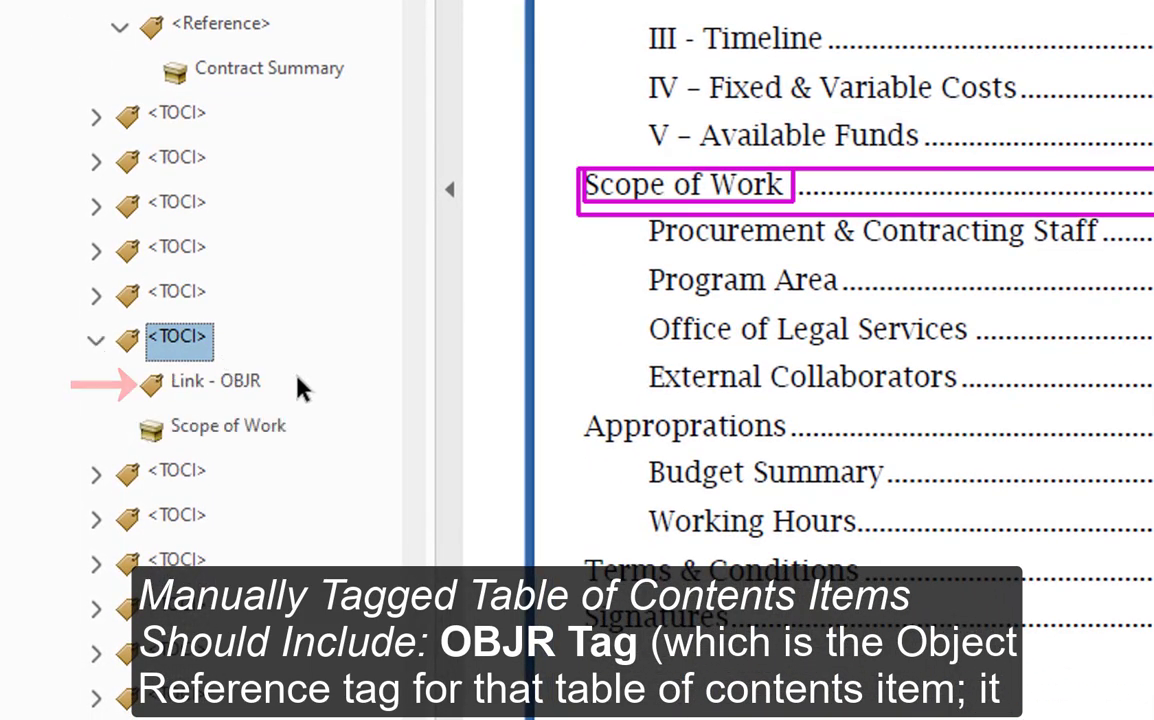